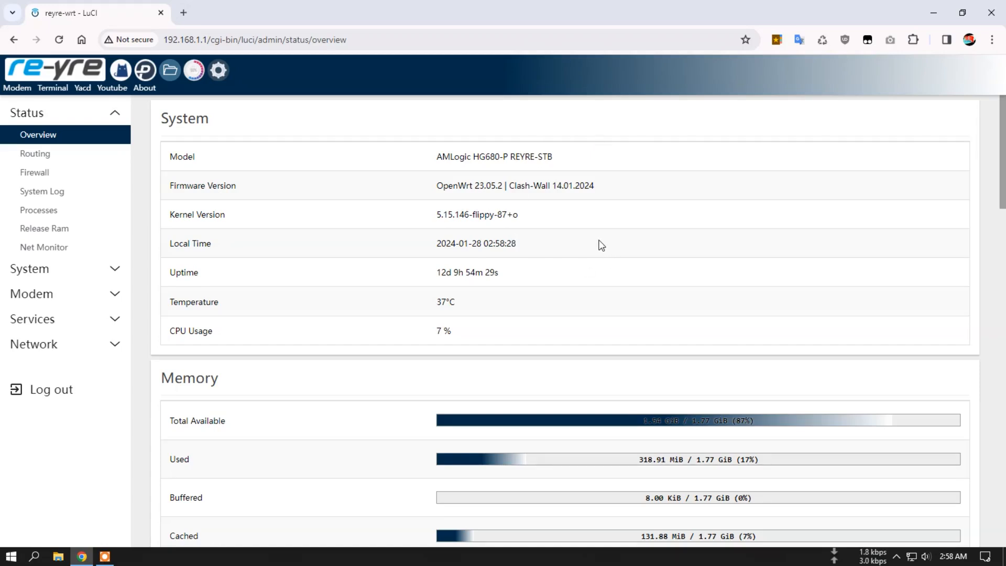
Step: Review the router's status overview, including system details, port status, network and active DHCP leases
scroll(580, 350, "down", 12)
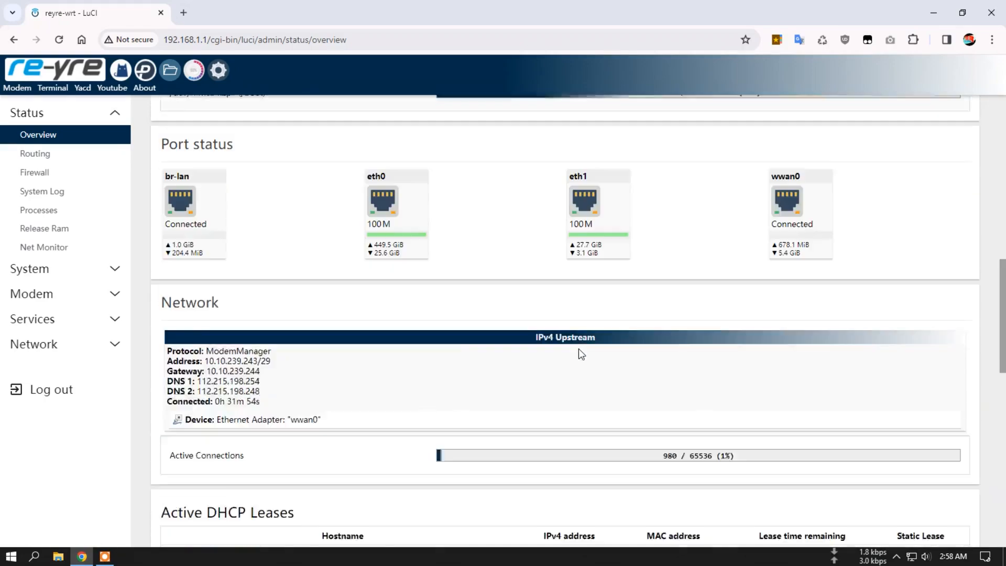
scroll(579, 350, "down", 4)
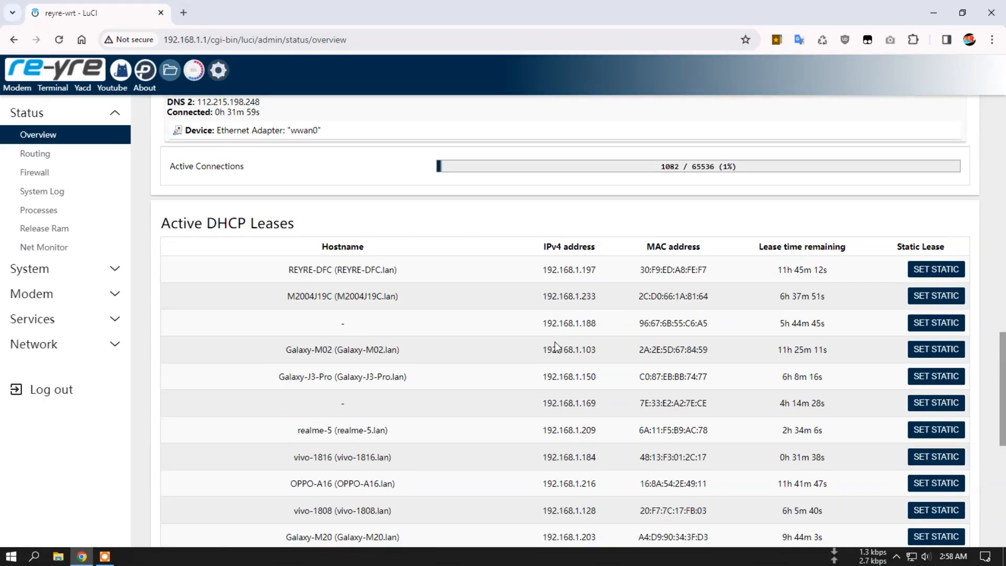
scroll(555, 346, "down", 7)
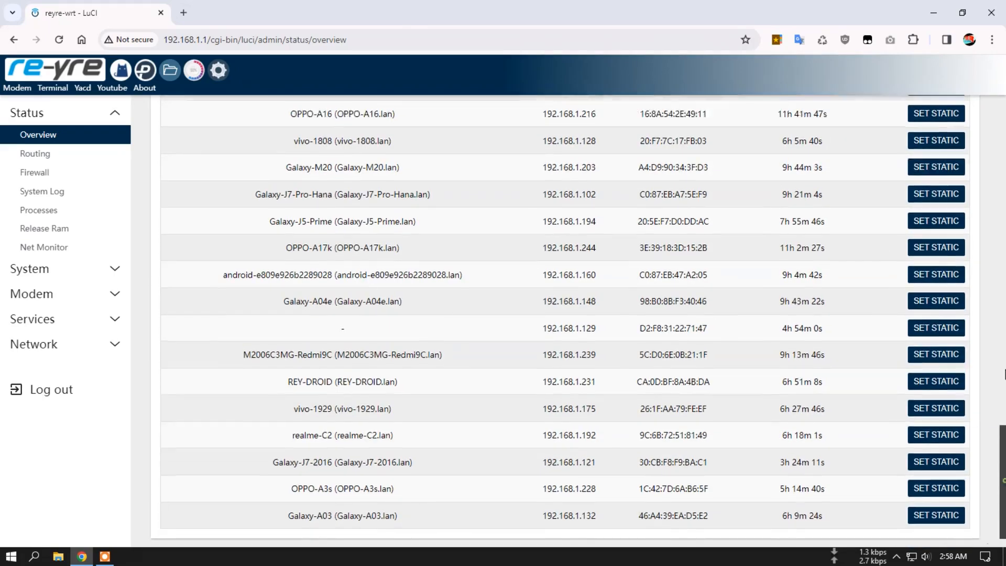
left_click_drag(1005, 481, 1004, 145)
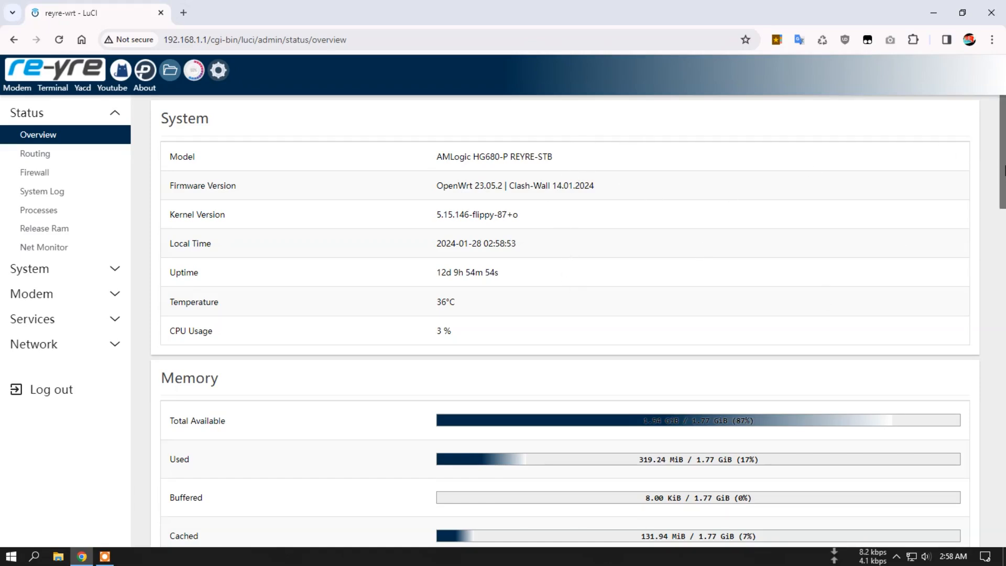
mouse_move(1005, 161)
left_mouse_down()
mouse_move(1005, 181)
mouse_move(1003, 163)
left_mouse_up()
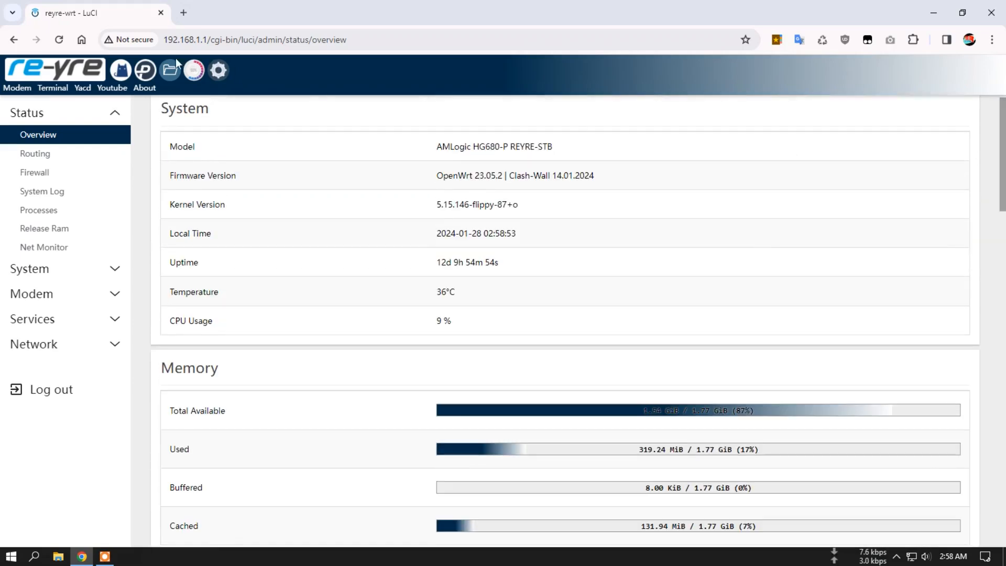
Step: View the Pass Wall basic settings and look over the OpenClash overview page
left_click(139, 73)
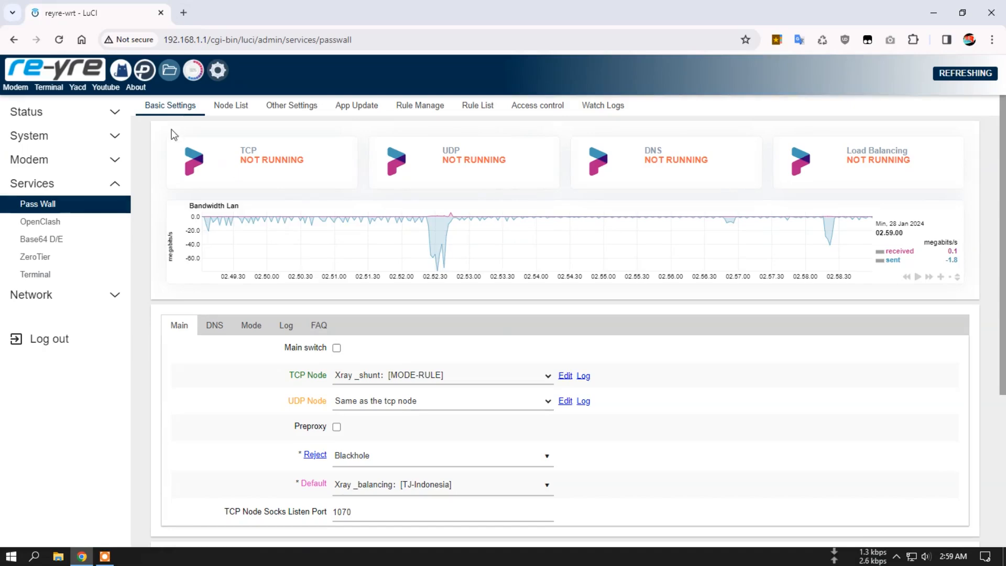
left_click(119, 68)
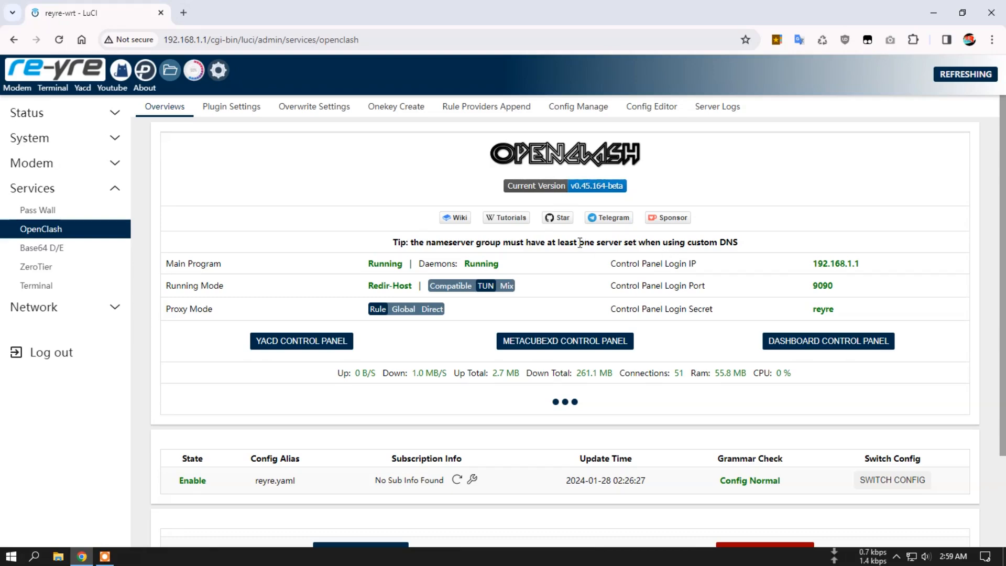
scroll(556, 266, "down", 3)
scroll(556, 266, "up", 3)
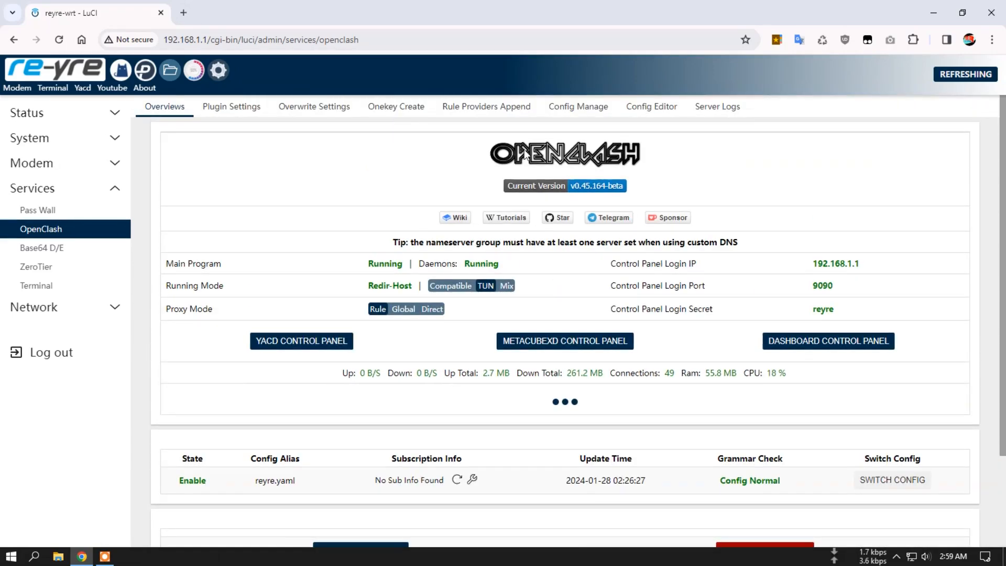
Step: In the OpenClash plugin settings, try redir-host as the operation mode and set it back to redir-host(tun mode)
left_click(234, 110)
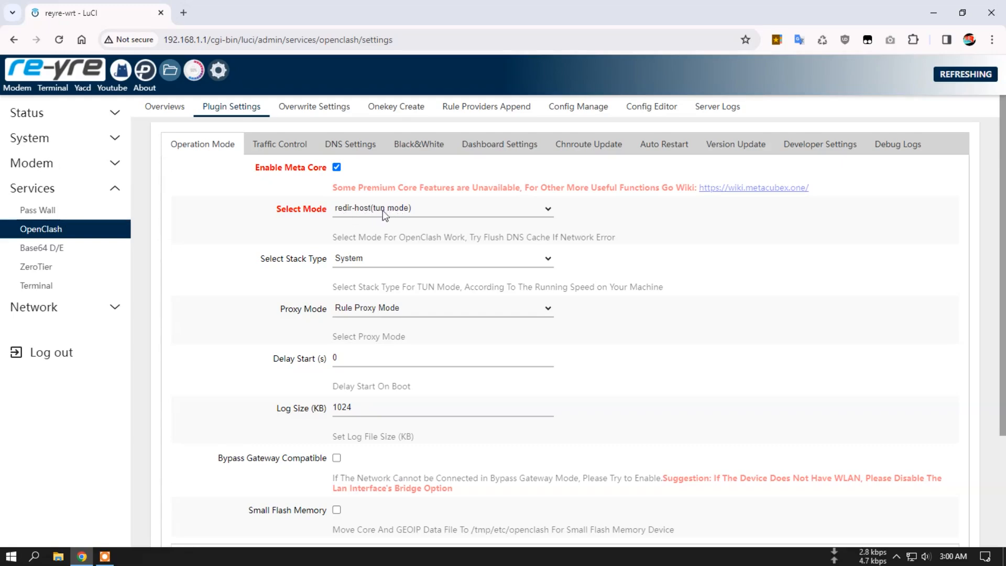
left_click(417, 212)
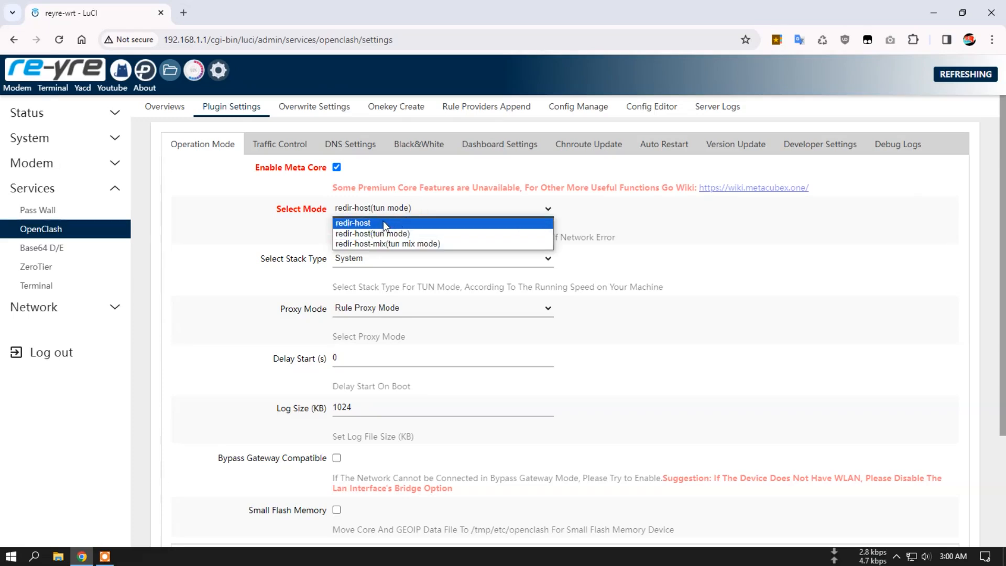
left_click(366, 224)
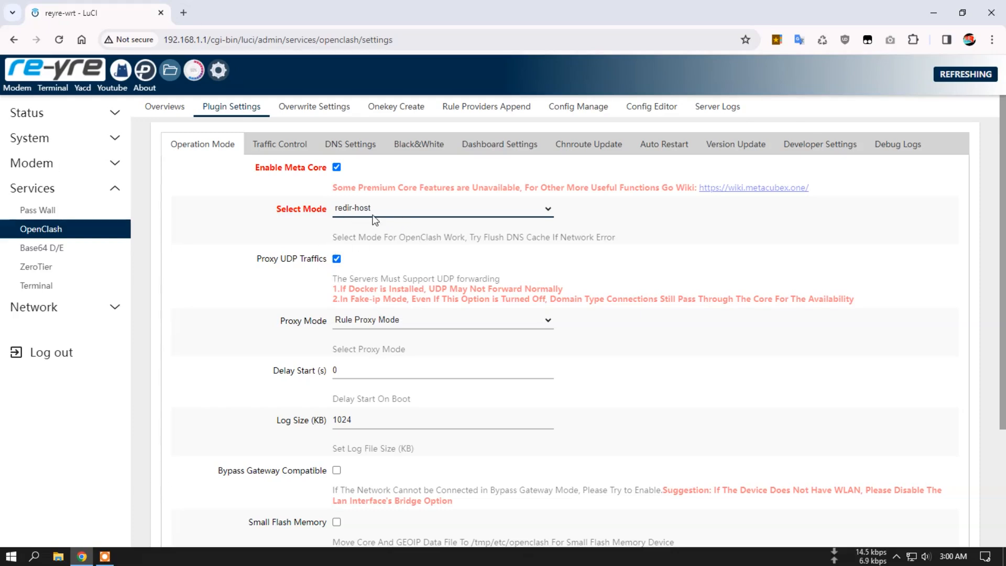
left_click(390, 213)
left_click(392, 234)
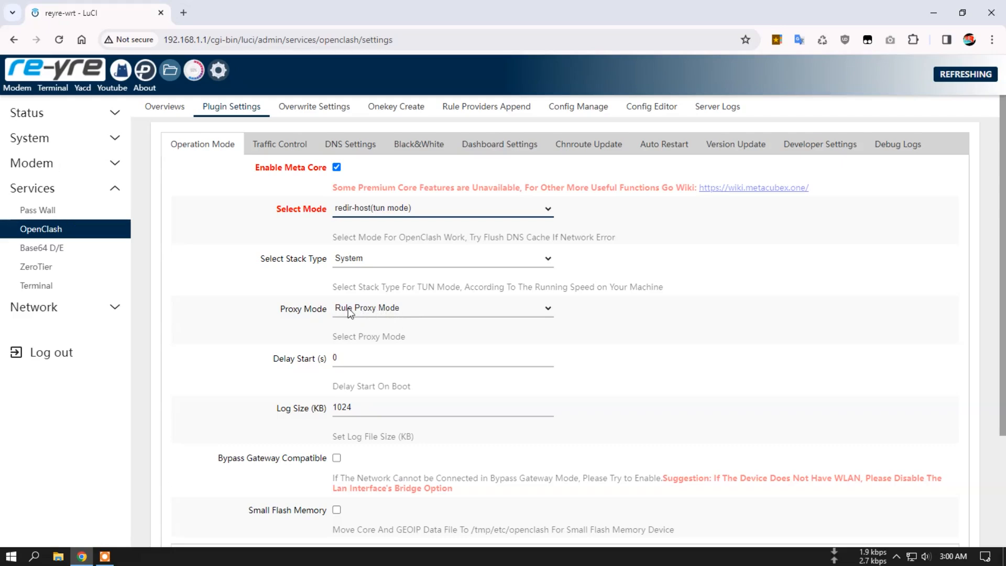
Step: Keep the proxy mode on Rule Proxy Mode and check the remaining operation mode options
left_click(386, 306)
left_click(384, 322)
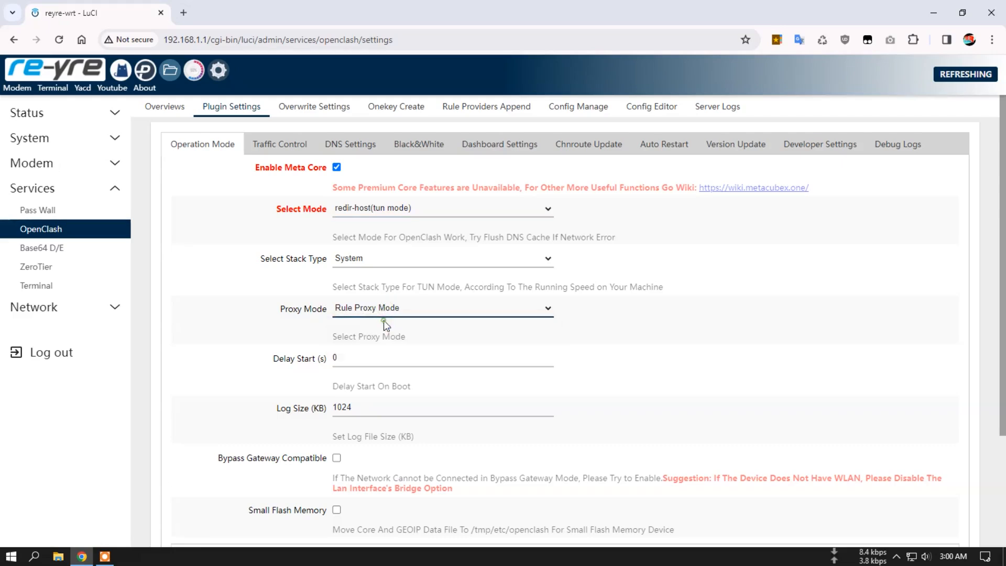
left_click(410, 311)
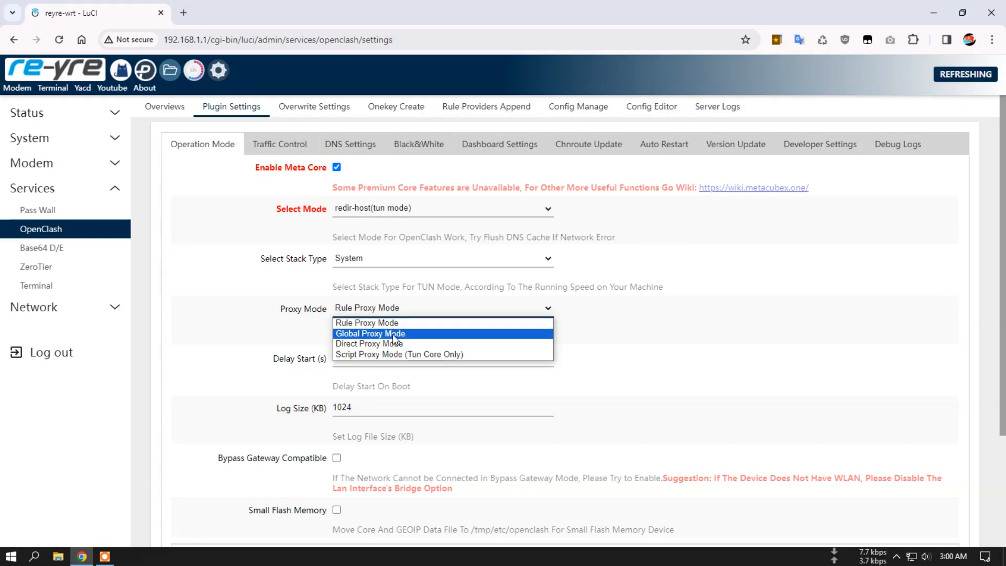
left_click(278, 329)
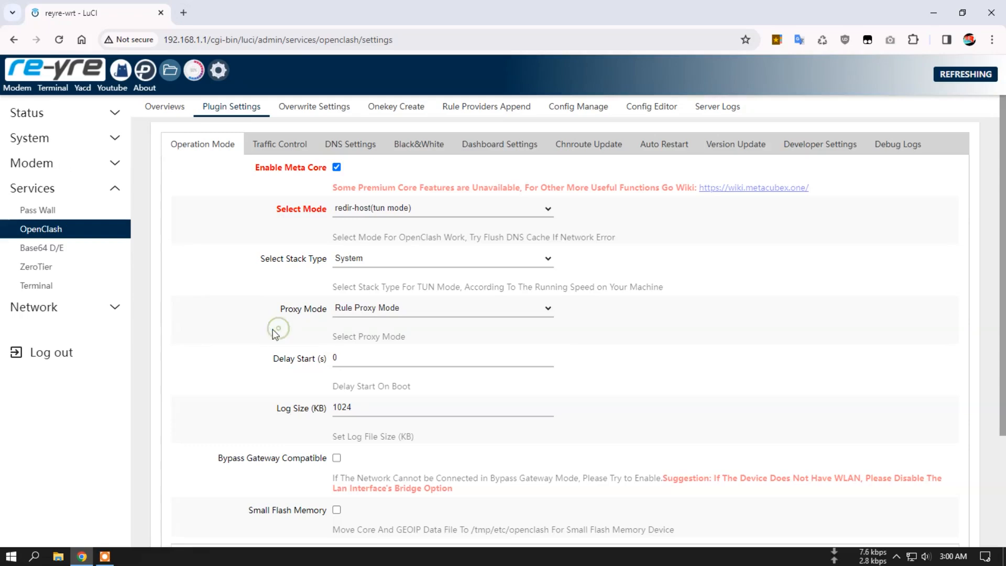
scroll(314, 376, "down", 1)
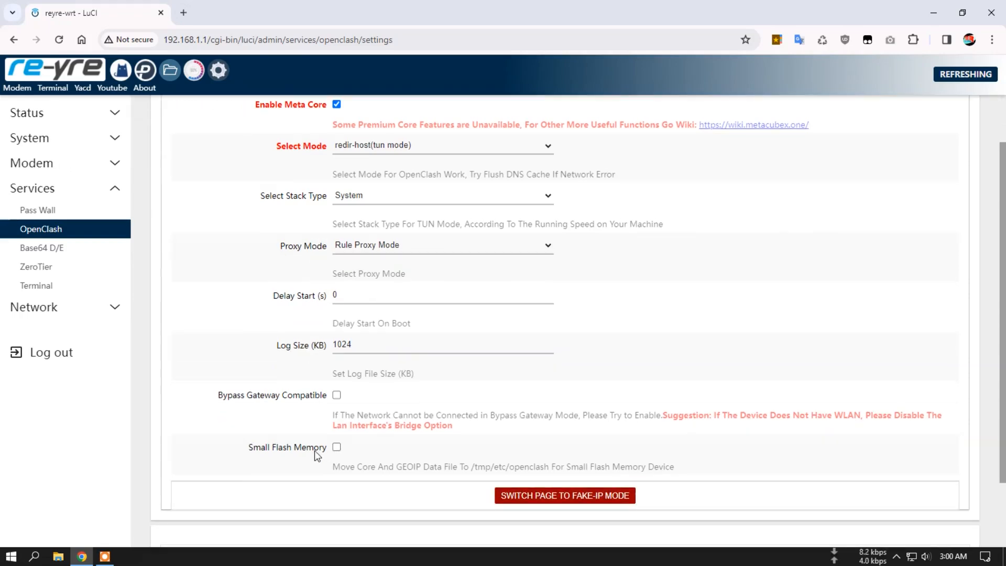
scroll(321, 286, "up", 1)
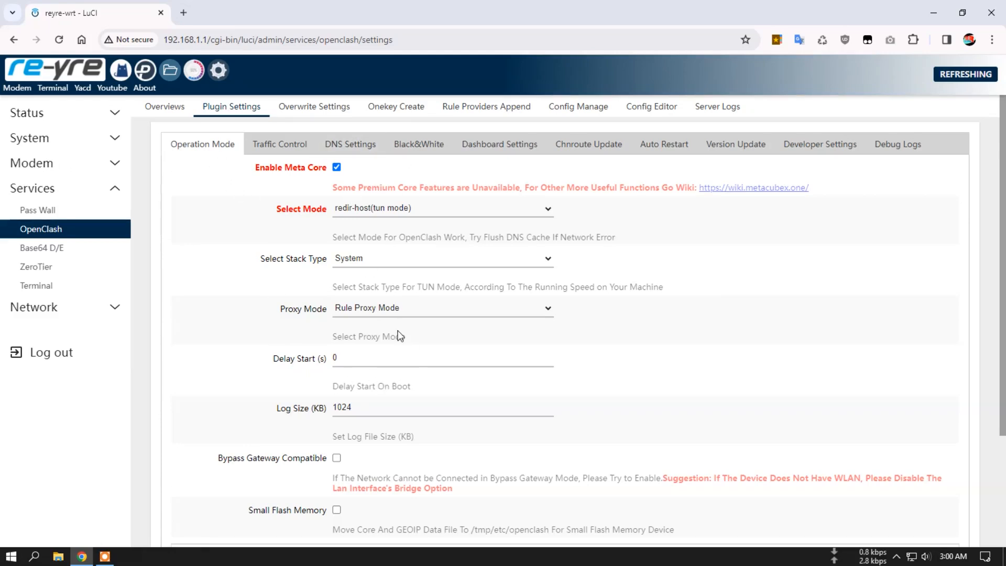
Step: Review the OpenClash traffic control options, including Router-Self Proxy, Disable QUIC and the bypass lists
left_click(282, 150)
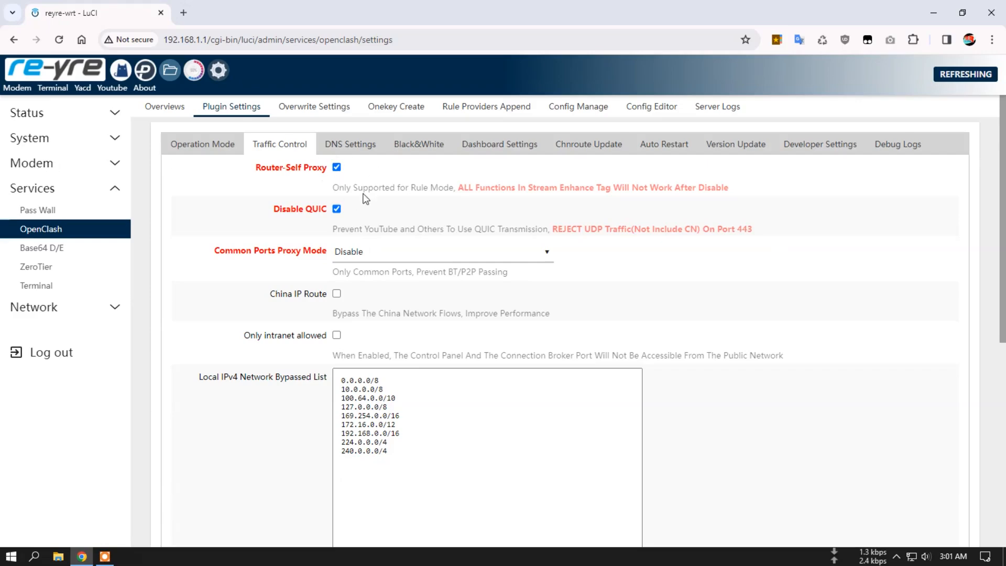
scroll(302, 490, "down", 7)
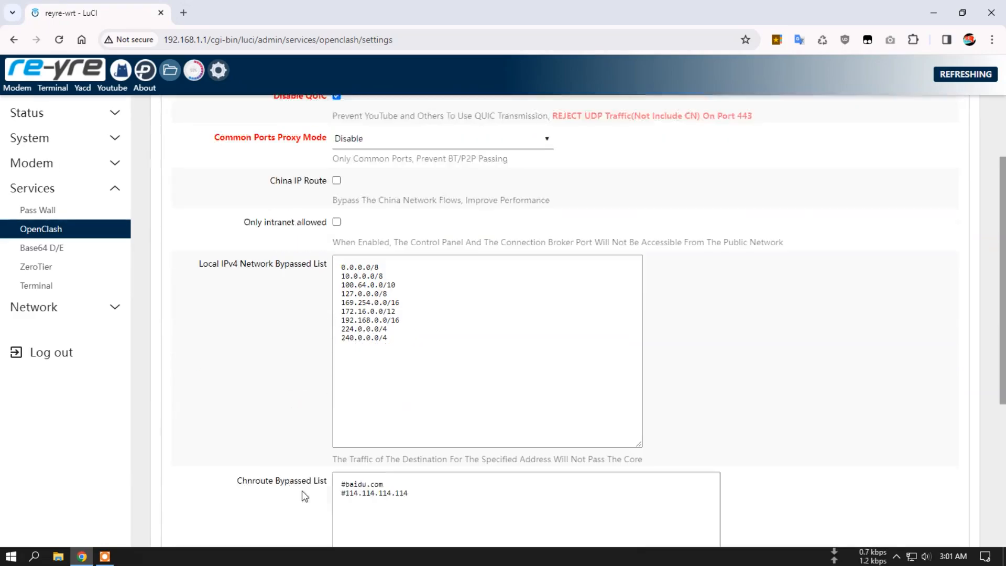
scroll(302, 444, "up", 7)
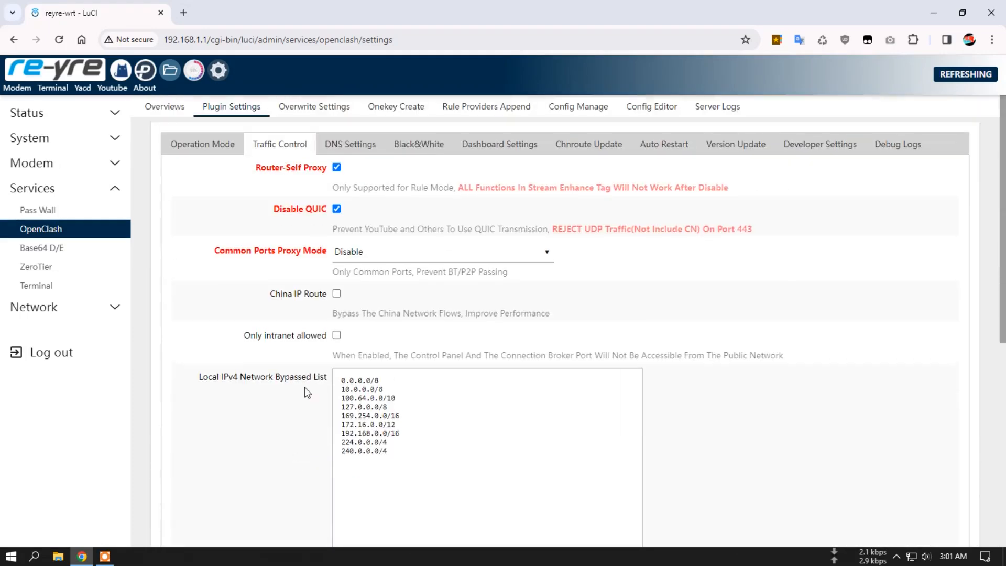
Step: In the plugin's DNS settings, set the local DNS redirect to Dnsmasq Redirect
left_click(355, 151)
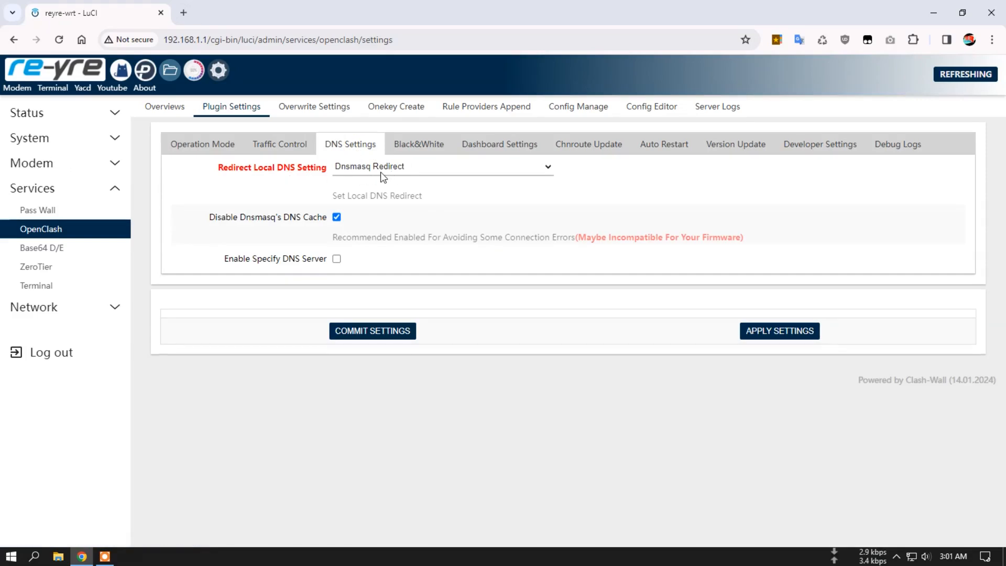
left_click(407, 171)
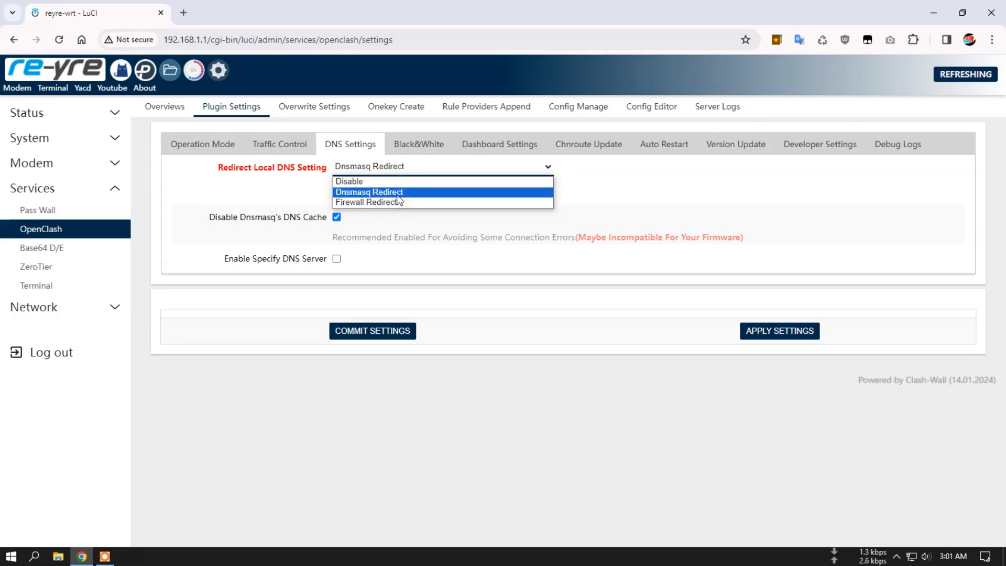
left_click(398, 195)
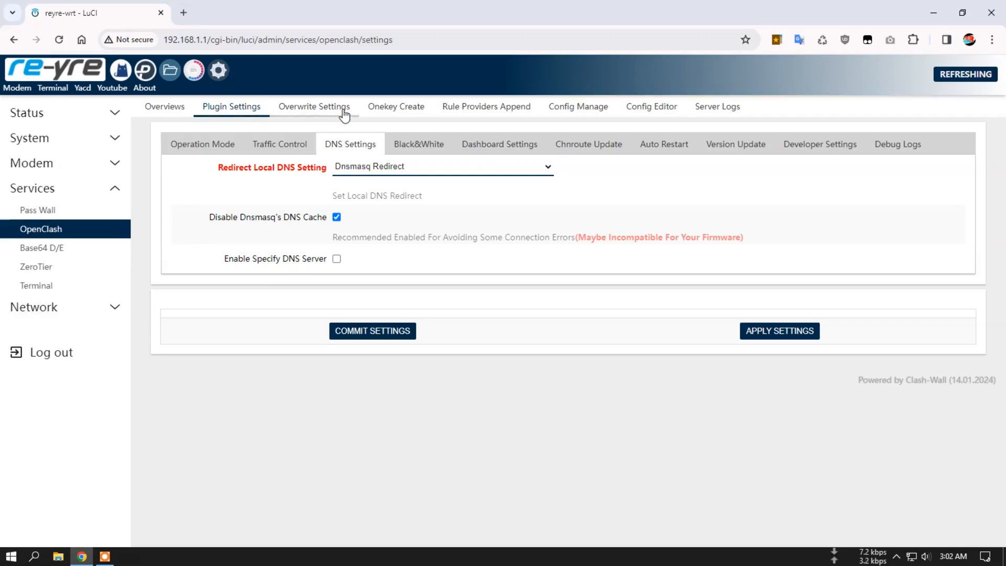
Step: Review the general overwrite settings, including the URL-test options, log level and port values
left_click(325, 108)
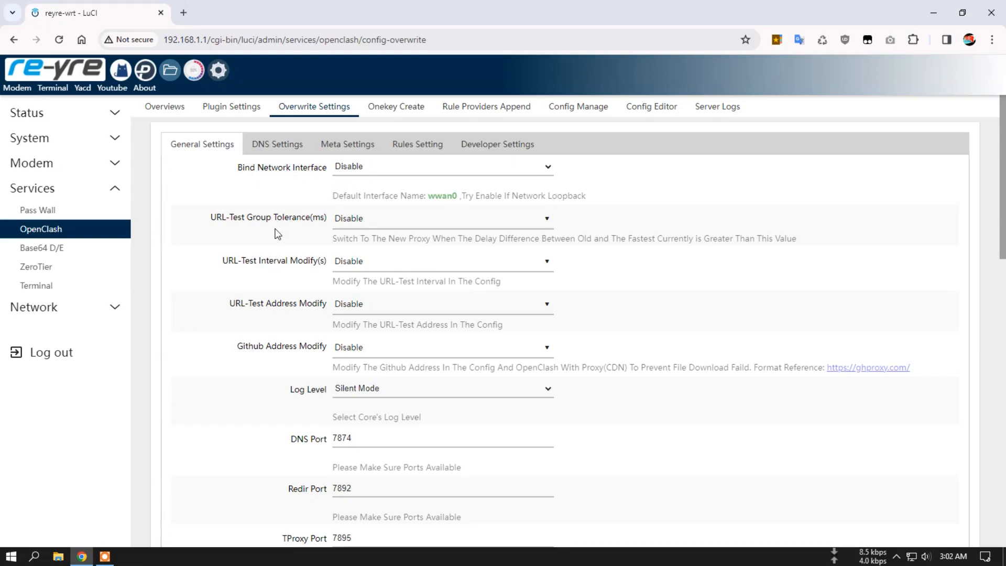
scroll(388, 155, "down", 1)
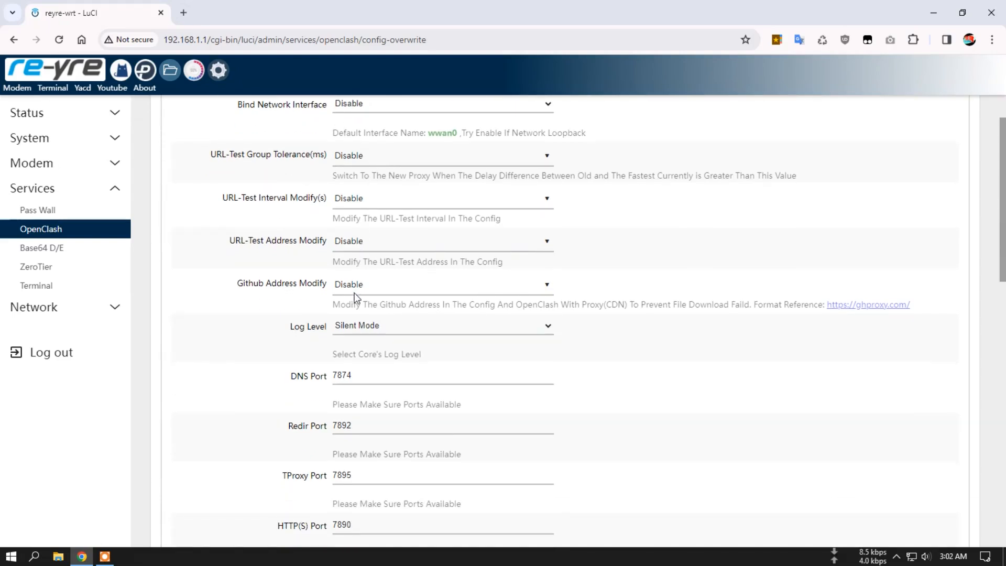
scroll(284, 283, "down", 2)
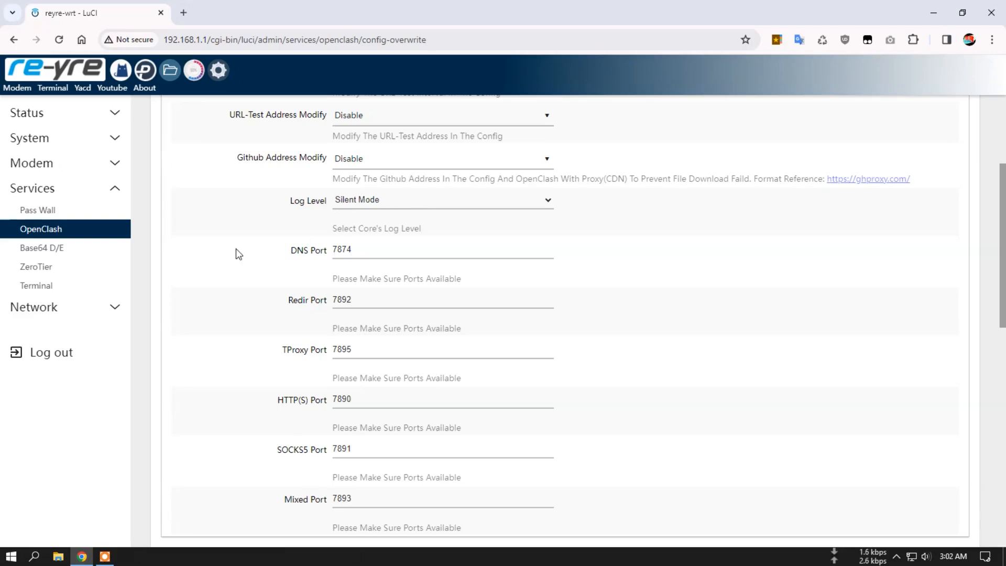
scroll(236, 253, "up", 3)
scroll(236, 250, "down", 5)
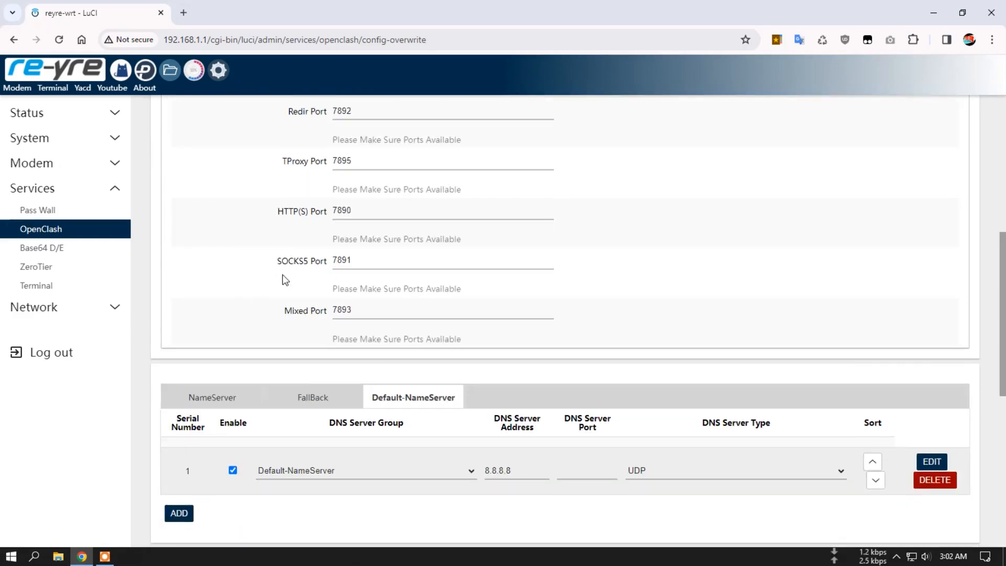
scroll(280, 280, "up", 3)
scroll(286, 273, "up", 2)
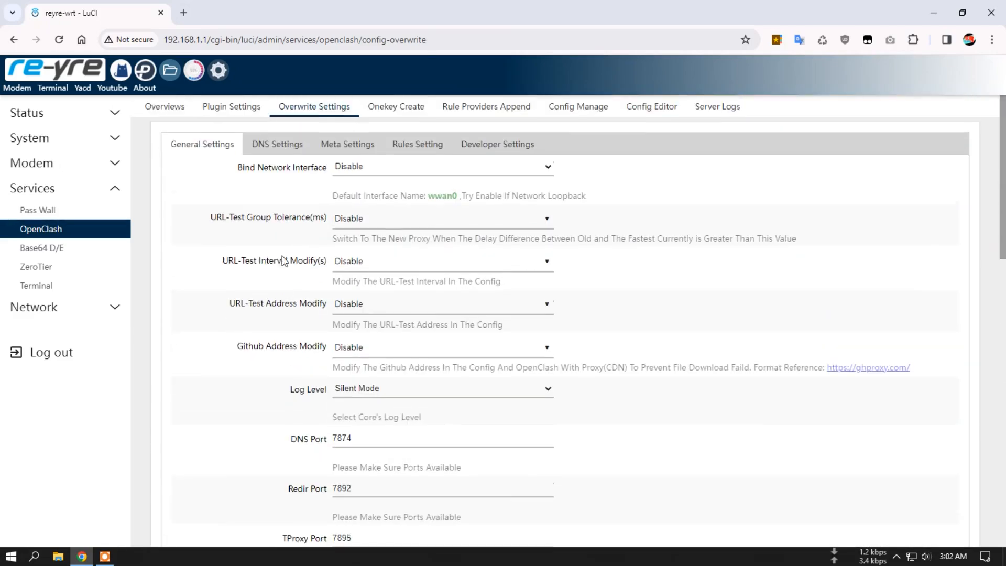
Step: Examine the overwrite DNS settings and the Default-NameServer entry, with a brief look at the Meta settings
left_click(285, 151)
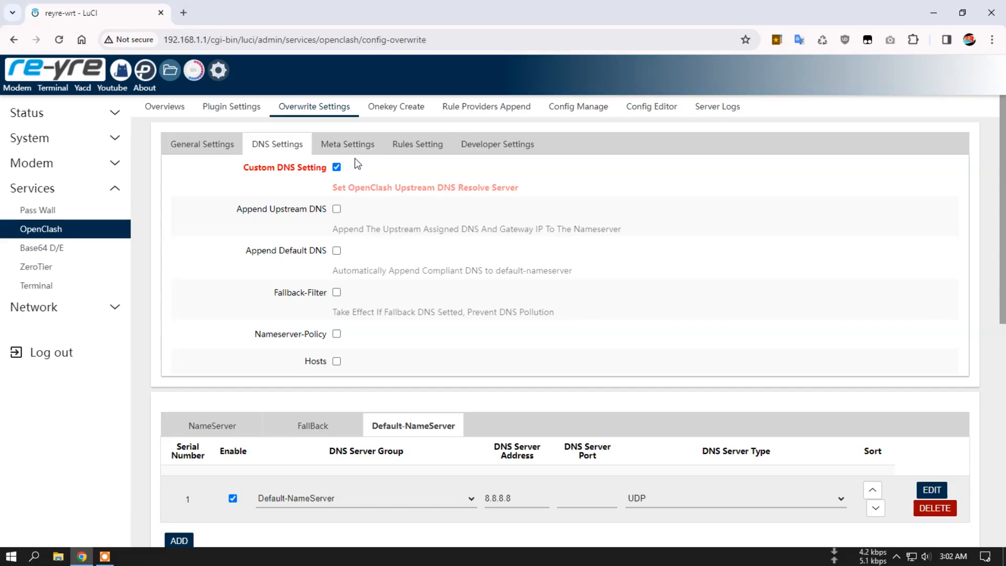
scroll(472, 309, "down", 2)
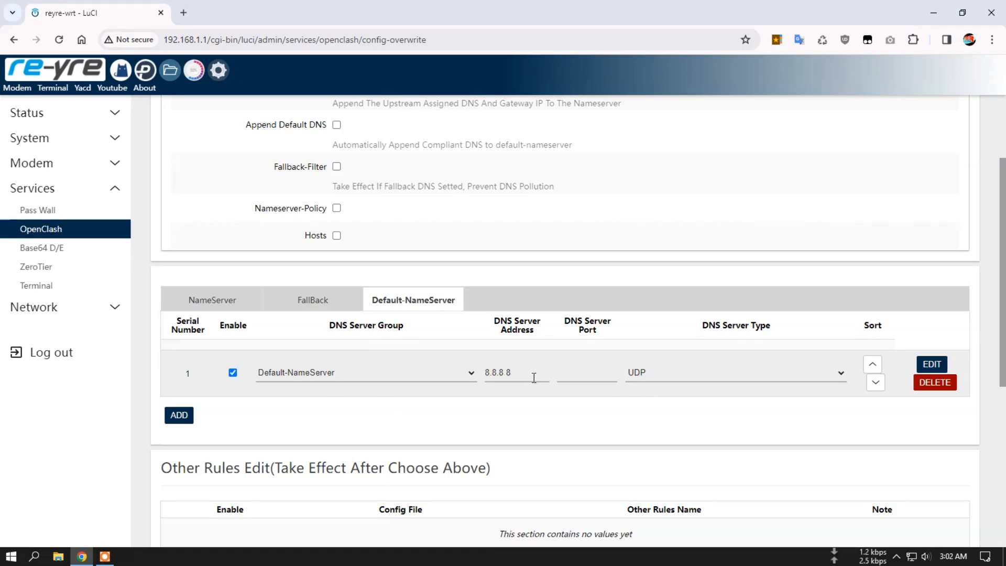
scroll(582, 366, "up", 3)
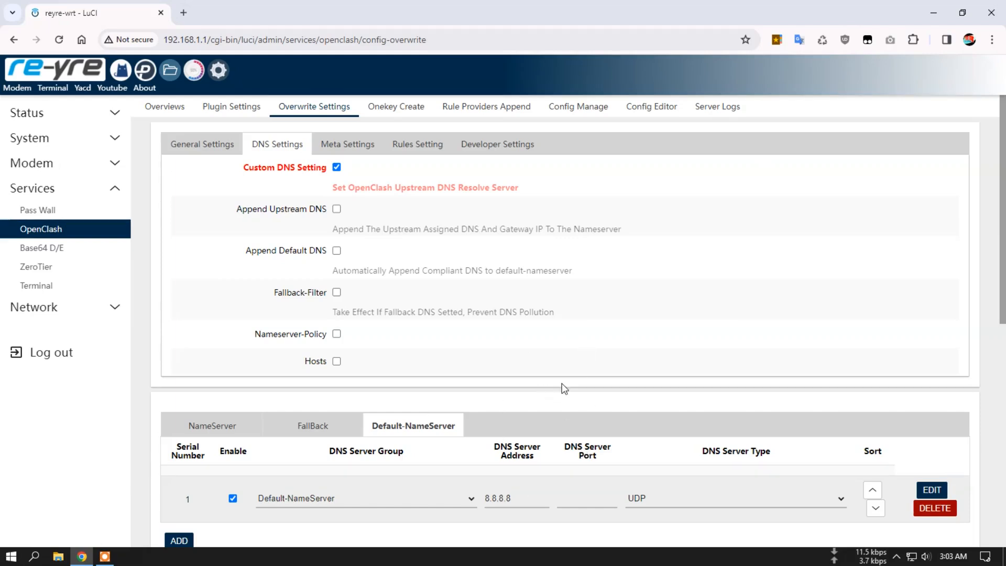
left_click(362, 152)
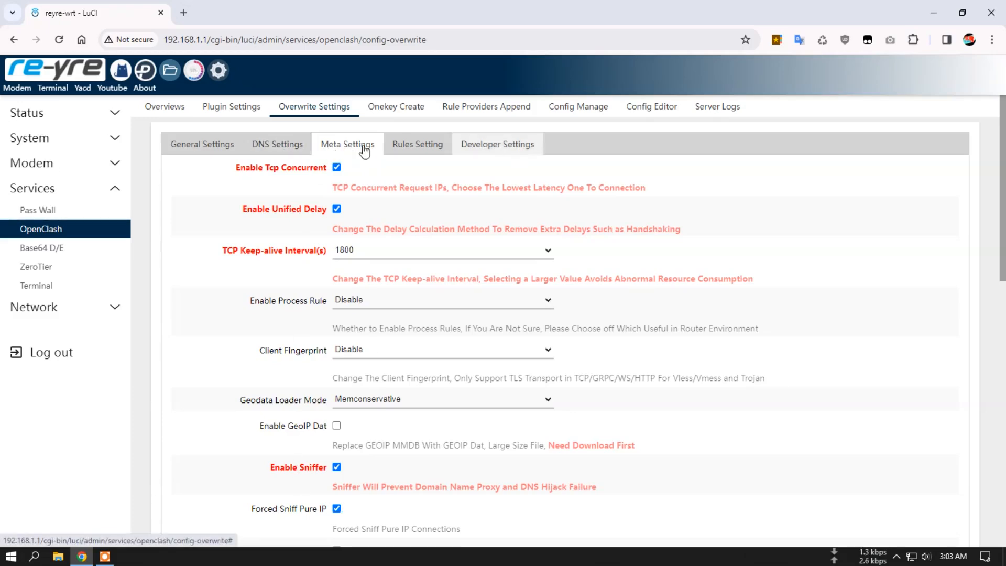
left_click(275, 147)
scroll(445, 388, "down", 2)
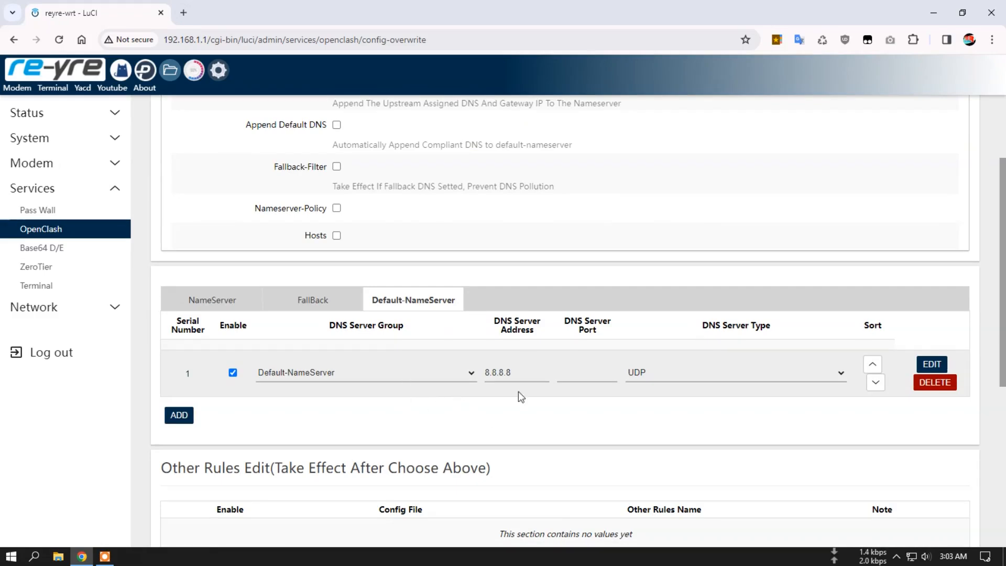
Step: Copy the DNS server address dns.google/dns-query from the NameServer entry
left_click(213, 300)
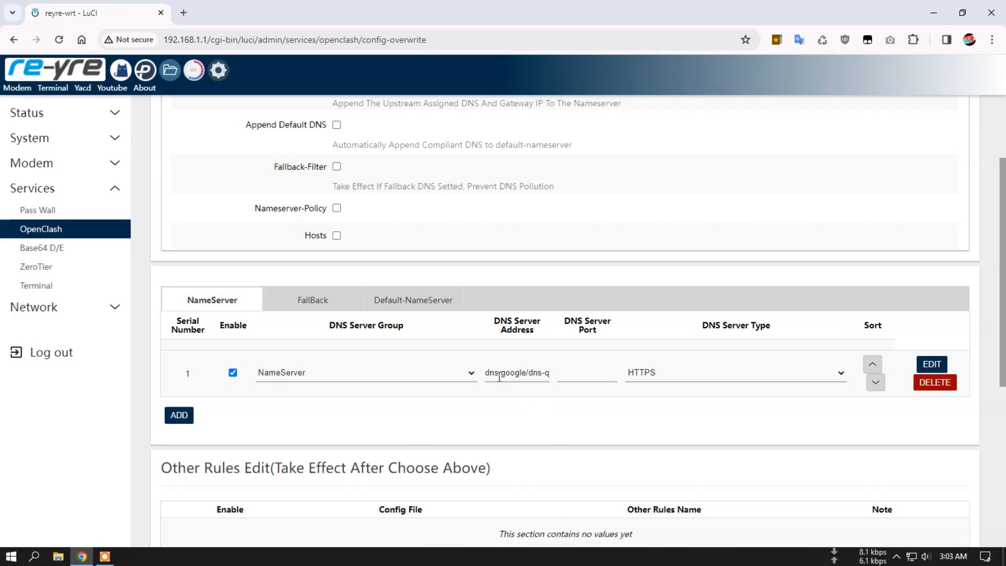
left_click_drag(485, 373, 556, 380)
key("ctrl+c")
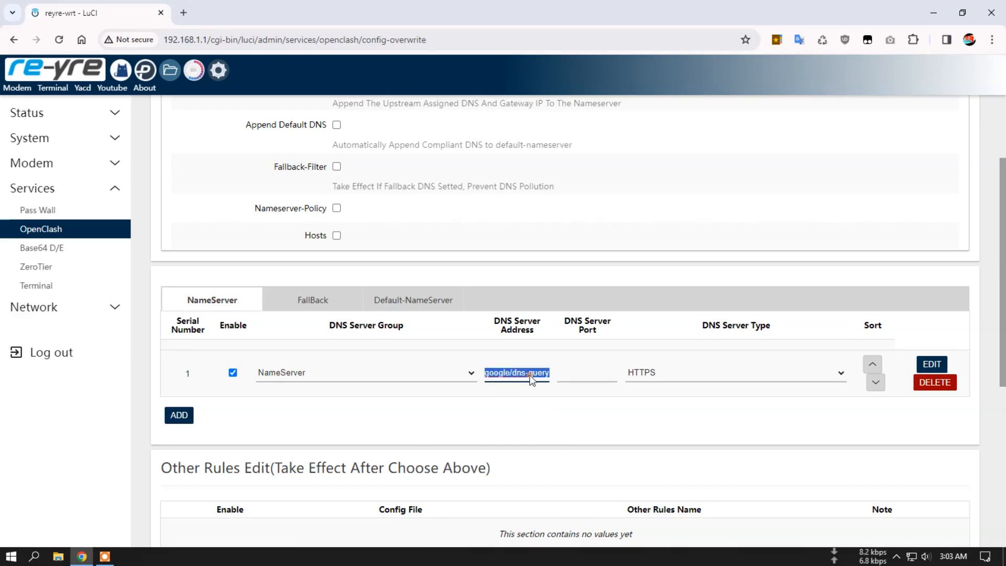
Step: Paste the copied NameServer address dns.google/dns-query into the browser's address bar to show it in full
right_click(531, 376)
left_click(589, 104)
right_click(388, 41)
left_click(461, 175)
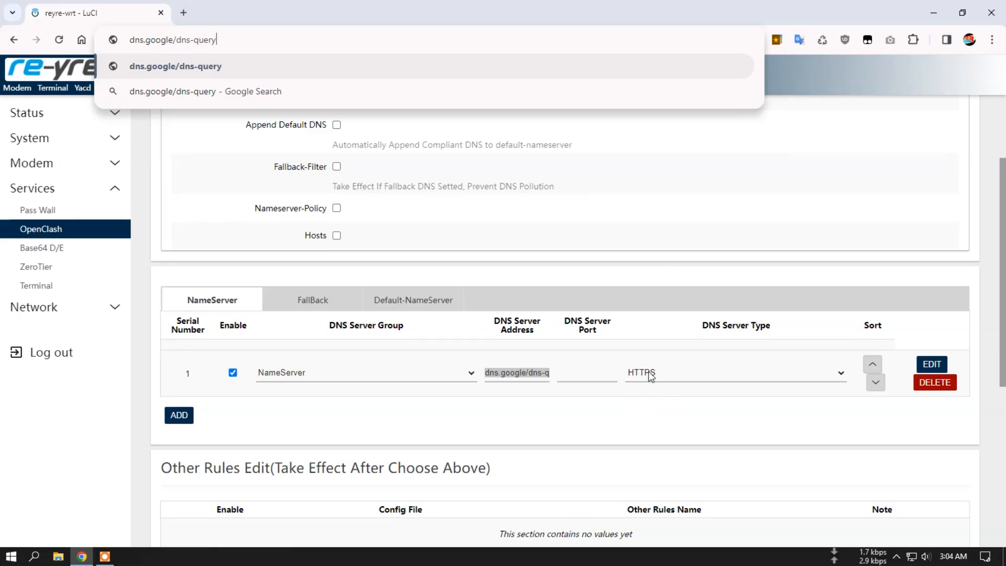
left_click(721, 286)
Step: Choose HTTPS as the DNS server type for the NameServer entry
scroll(716, 278, "down", 1)
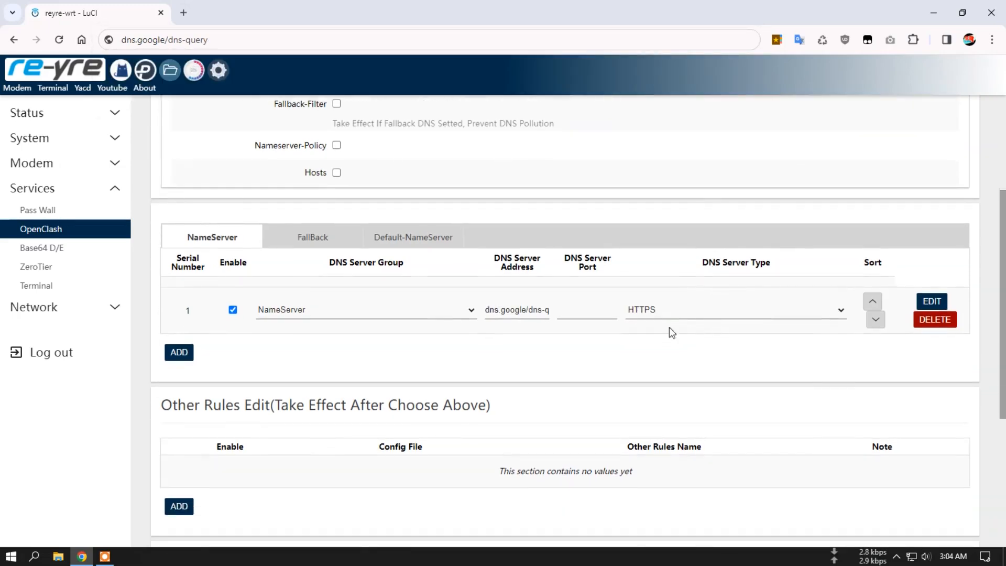
left_click(666, 314)
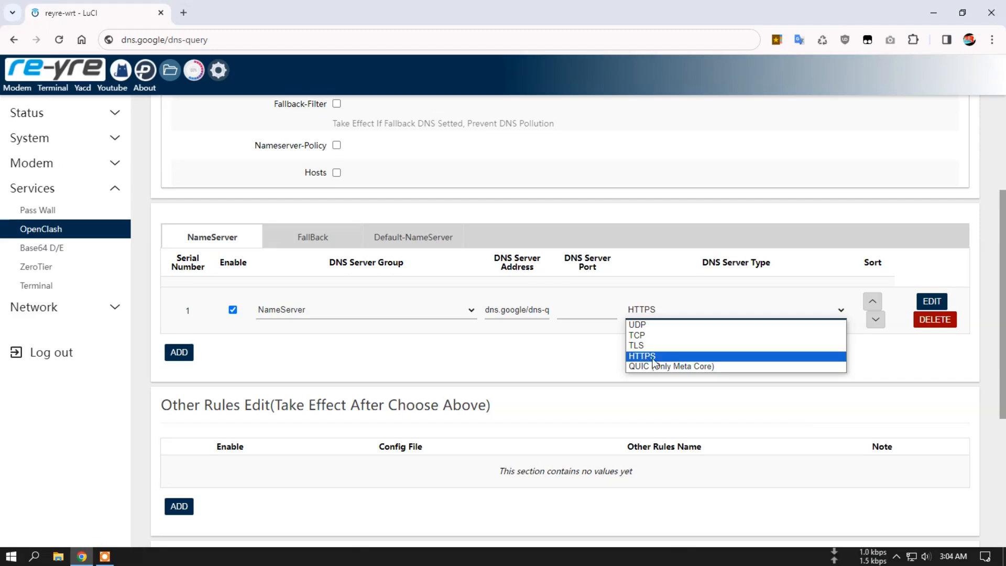
left_click(648, 359)
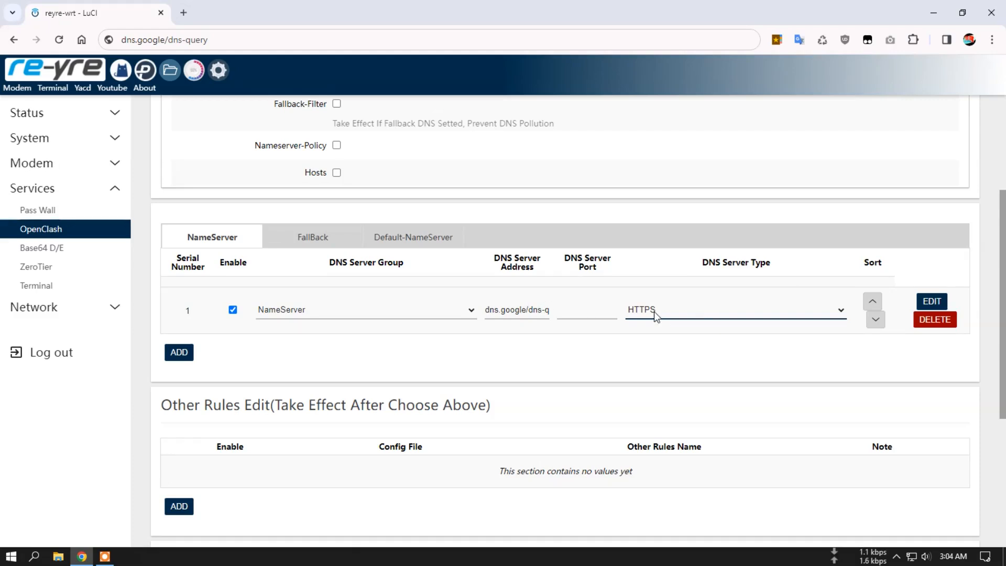
Step: Check the FallBack server list and choose UDP as the DNS server type for the Default-NameServer entry 8.8.8.8
left_click(307, 238)
left_click(307, 239)
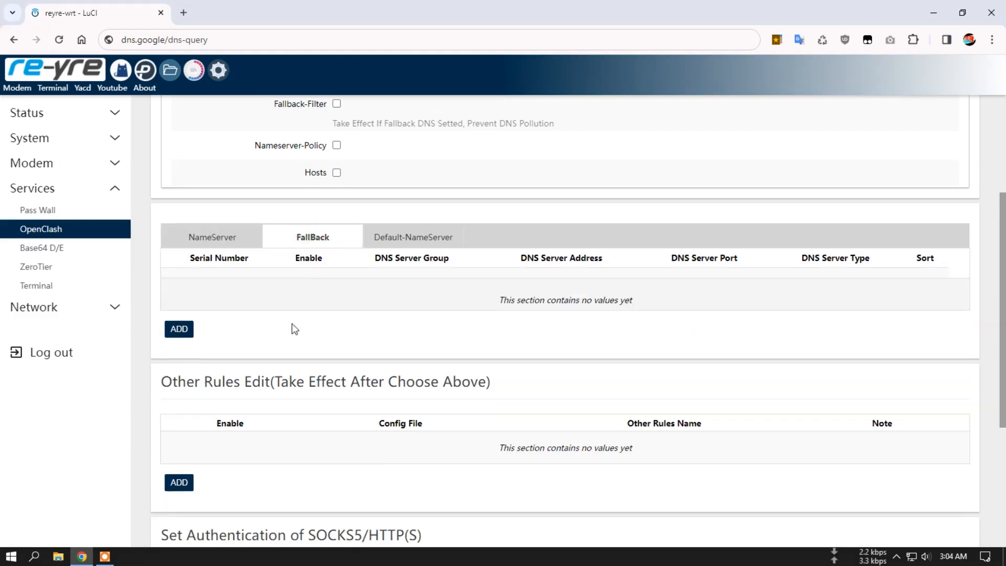
scroll(540, 308, "up", 4)
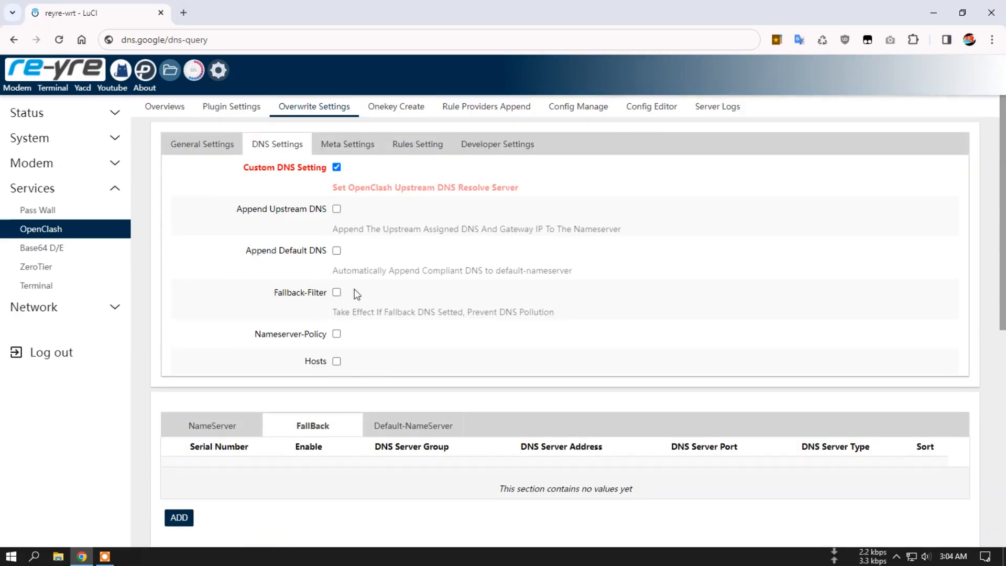
scroll(420, 336, "down", 3)
left_click(424, 307)
scroll(577, 335, "down", 1)
scroll(631, 342, "down", 2)
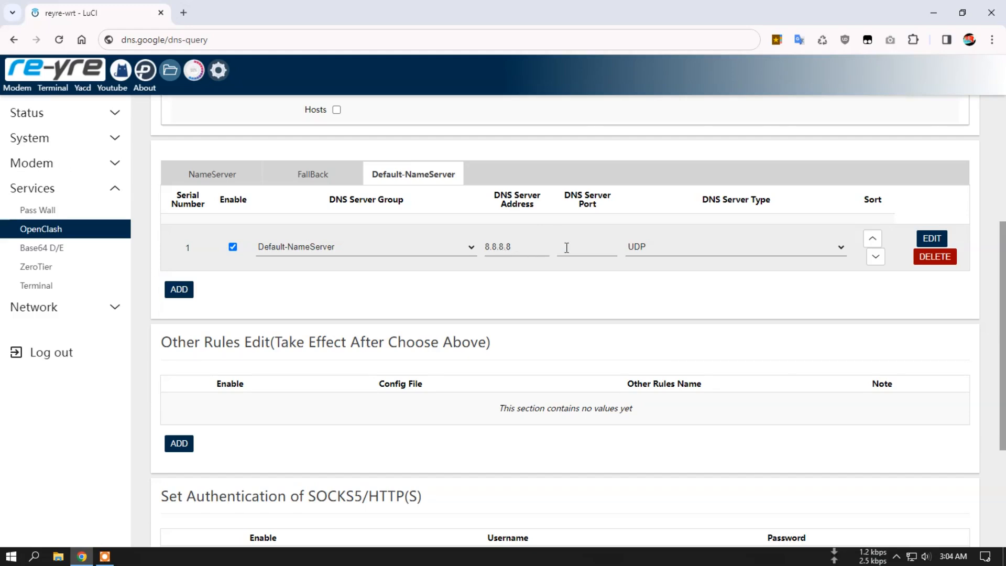
left_click(519, 246)
left_click(681, 248)
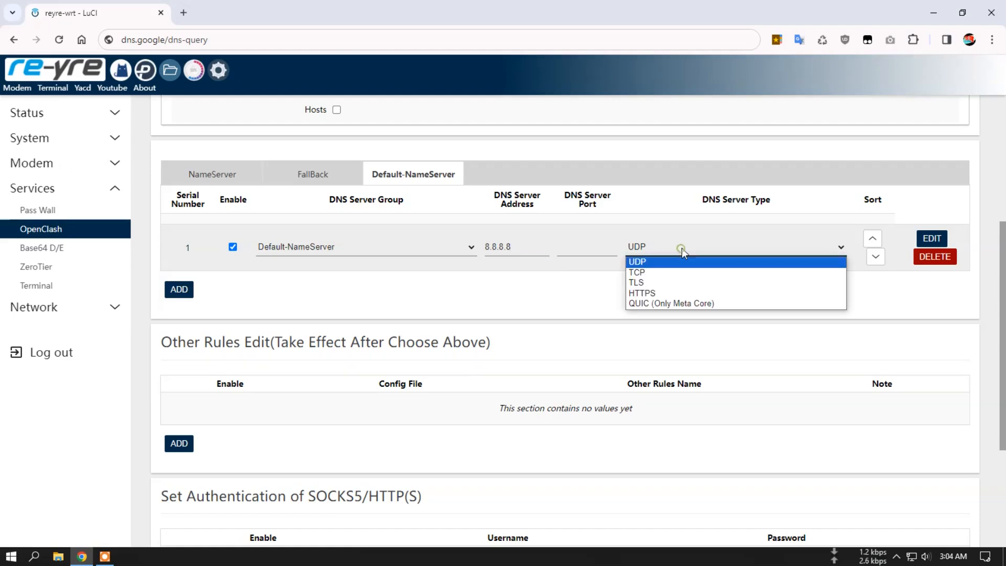
left_click(656, 263)
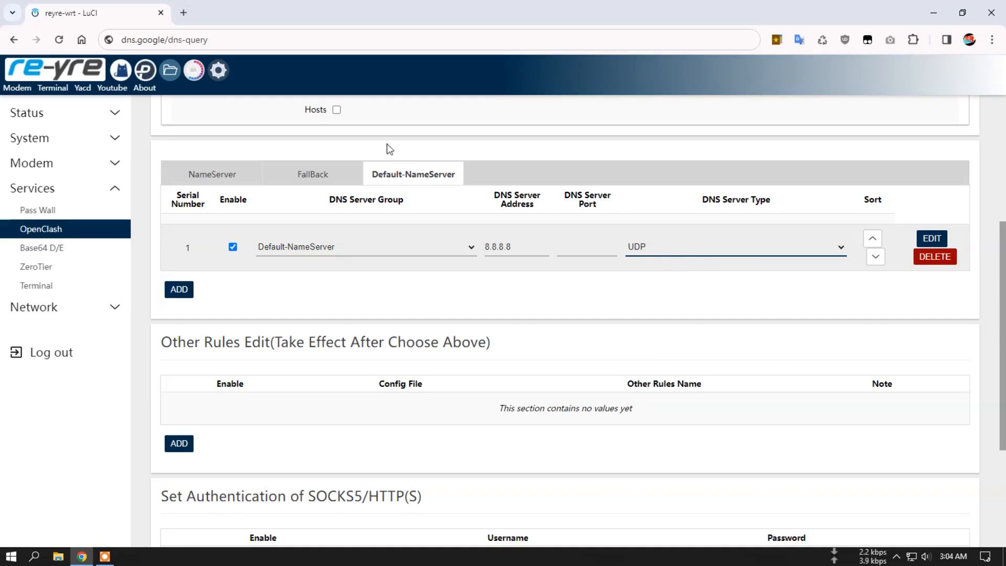
Step: Compare the NameServer and Default-NameServer entries and check the Custom DNS Setting options above them
left_click(240, 173)
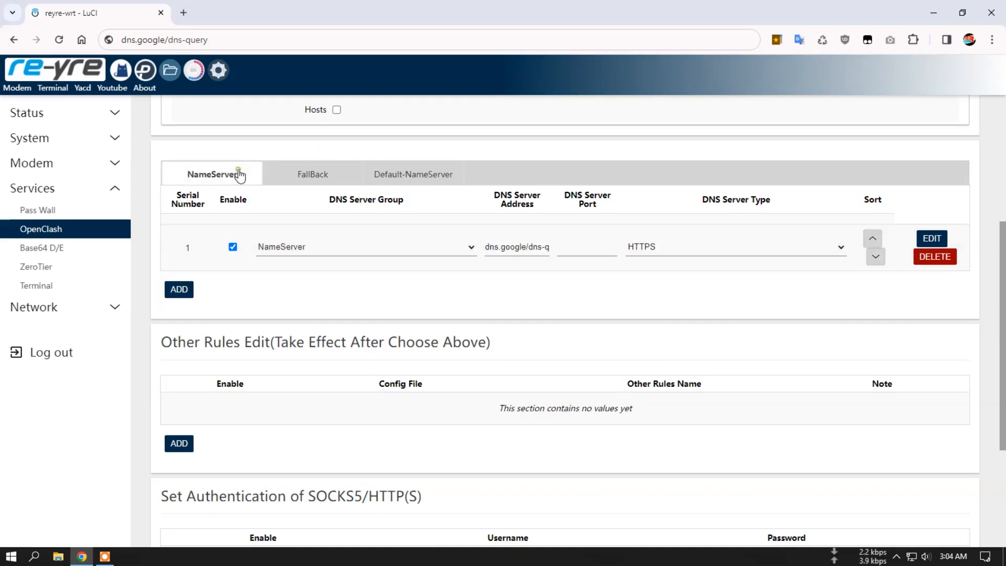
left_click(440, 181)
scroll(522, 273, "up", 4)
scroll(376, 115, "up", 1)
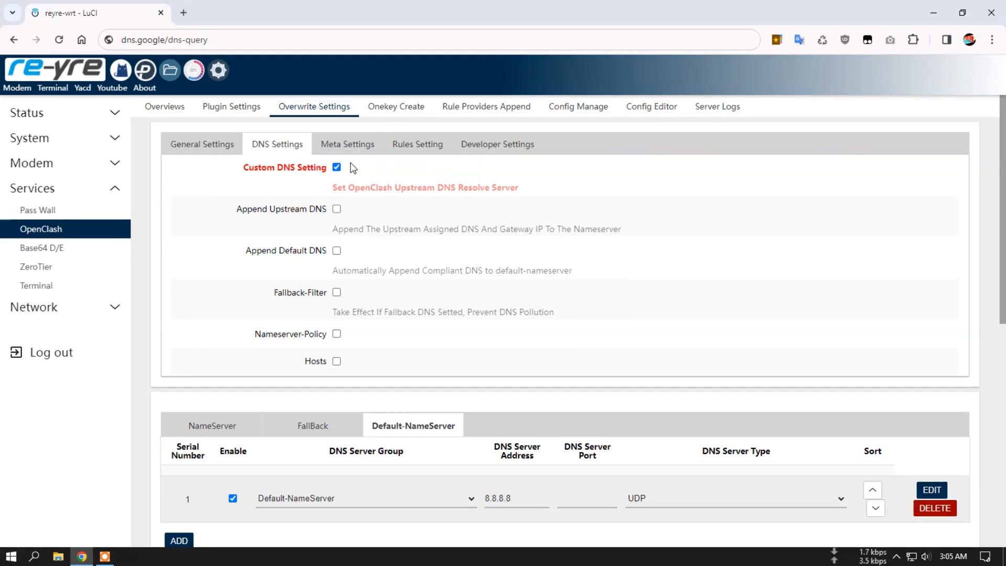
scroll(383, 242, "down", 3)
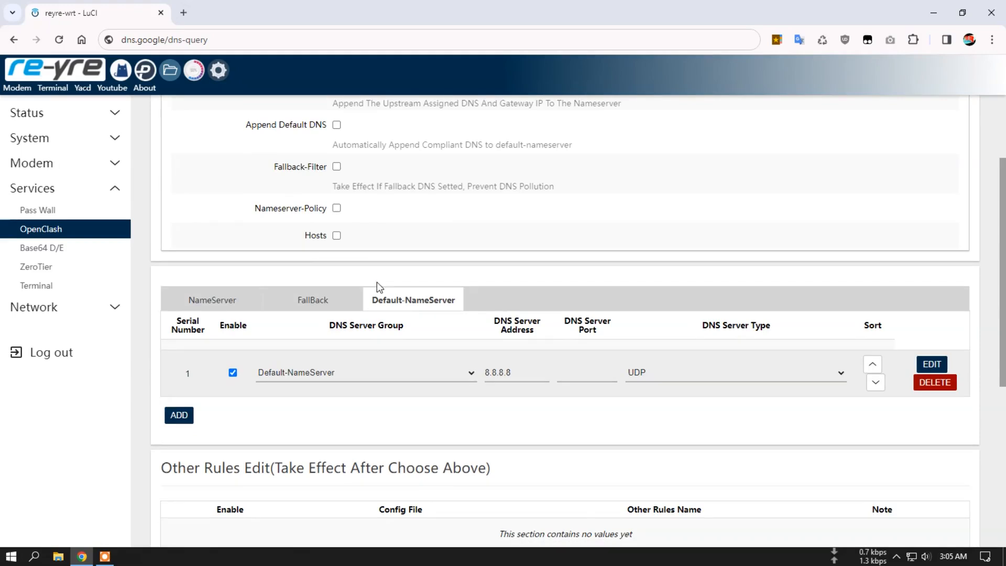
left_click(213, 303)
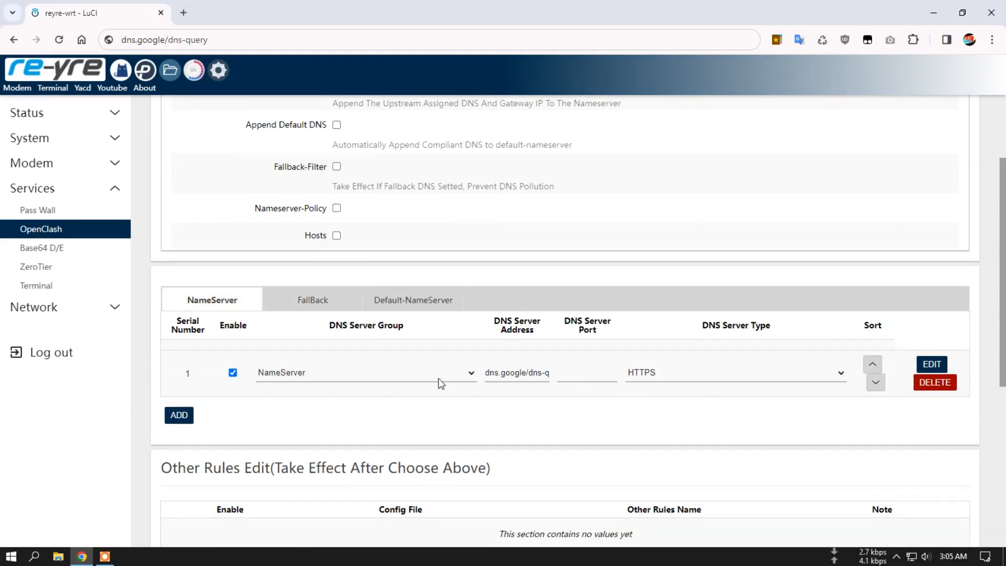
scroll(513, 412, "up", 3)
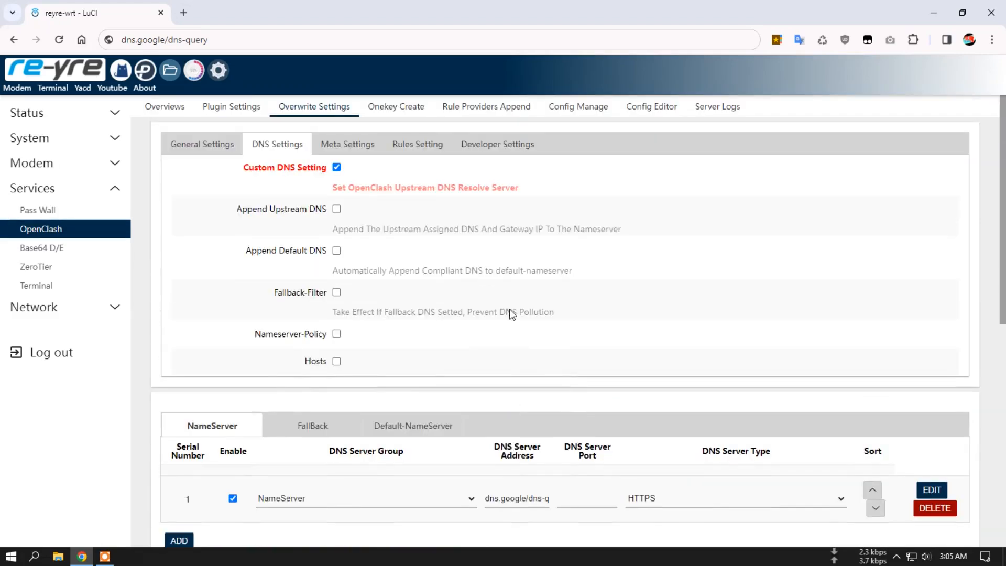
Step: Review the developer, rules, Meta, general and DNS groups of the overwrite settings
left_click(460, 150)
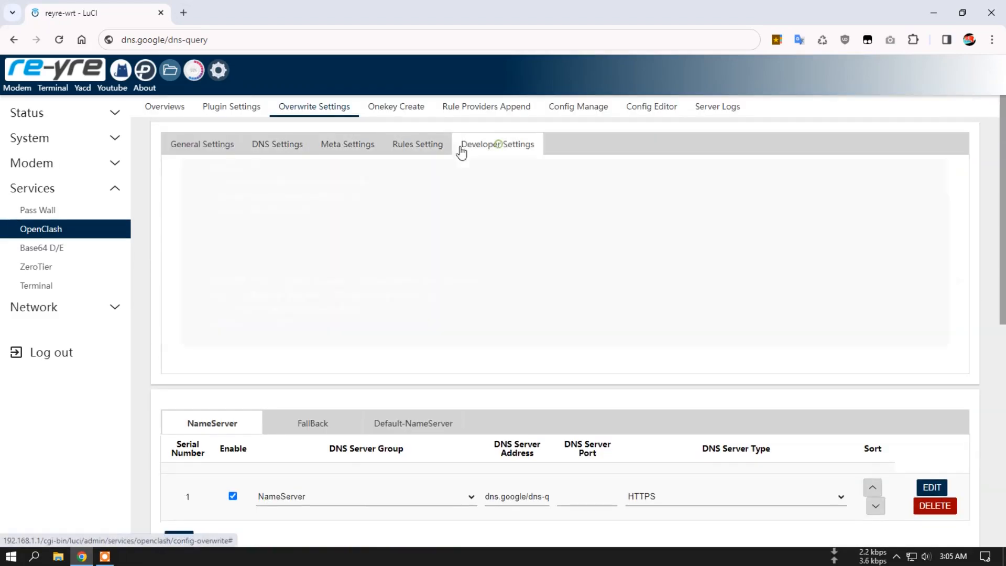
left_click(433, 146)
left_click(363, 144)
left_click(285, 145)
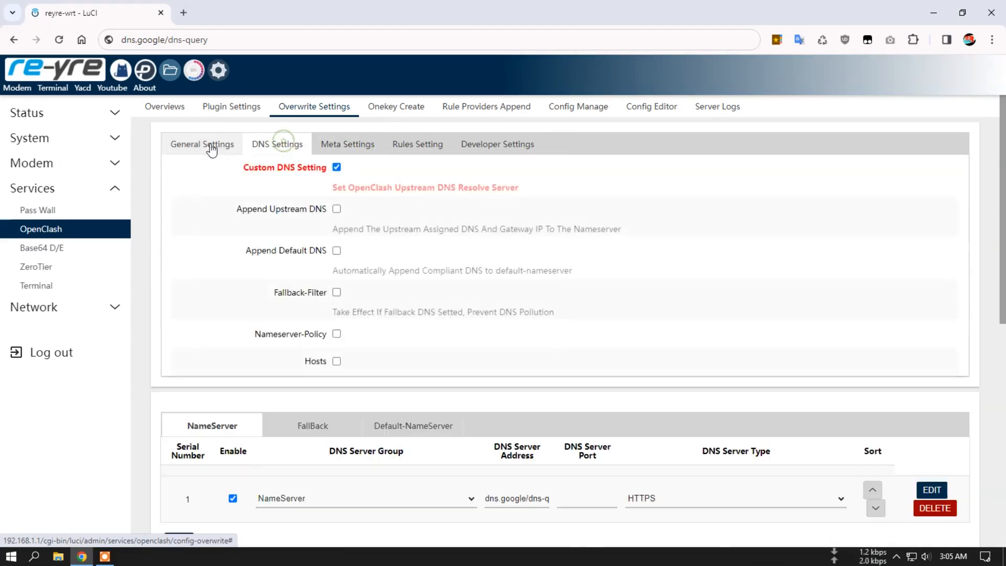
left_click(206, 143)
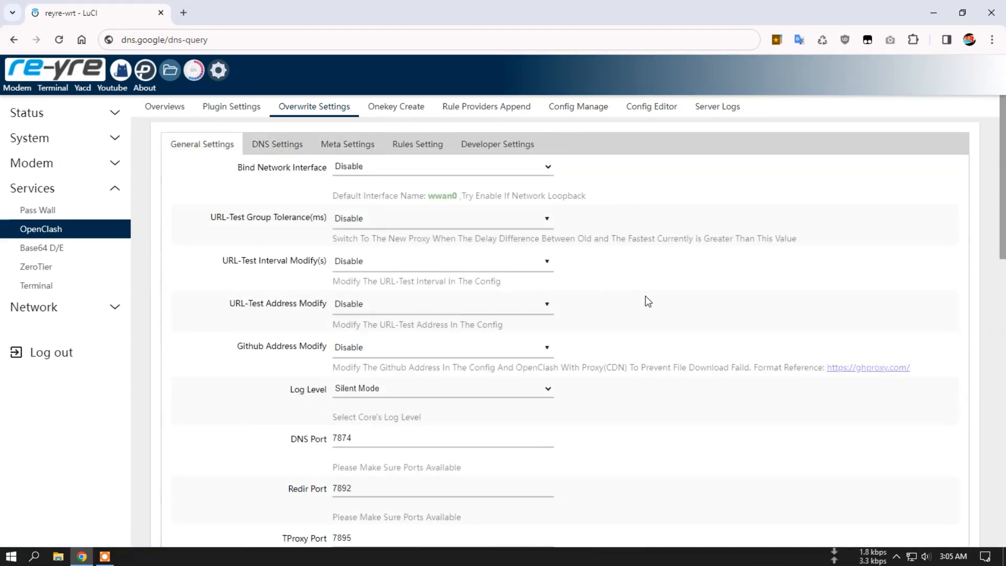
left_click(272, 143)
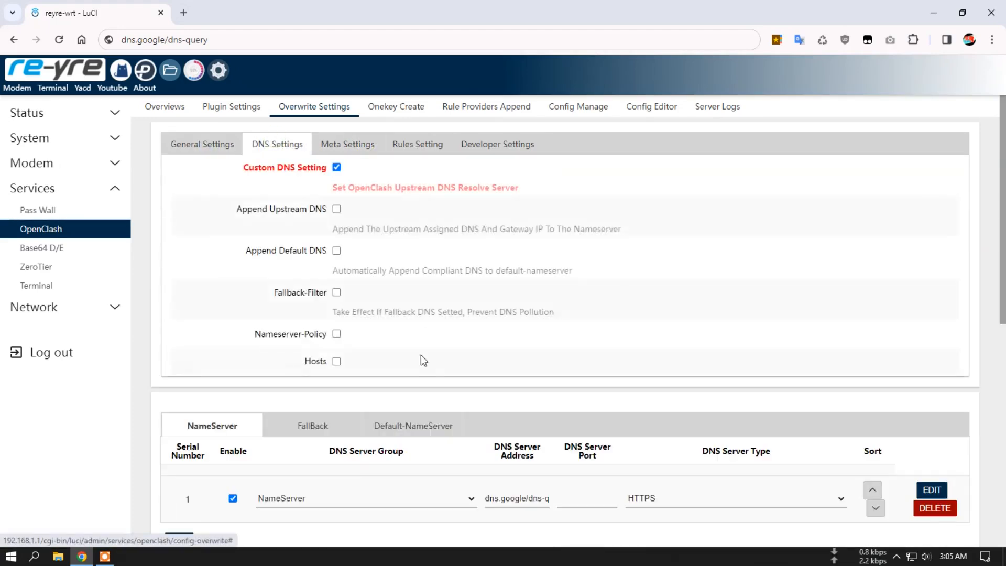
scroll(487, 355, "down", 2)
scroll(488, 354, "down", 1)
scroll(489, 355, "up", 3)
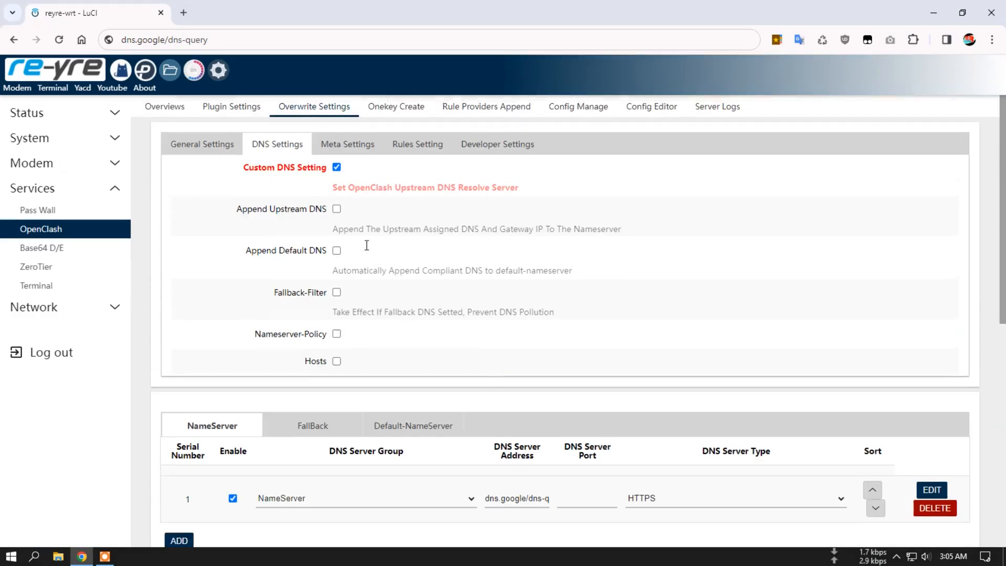
left_click(344, 148)
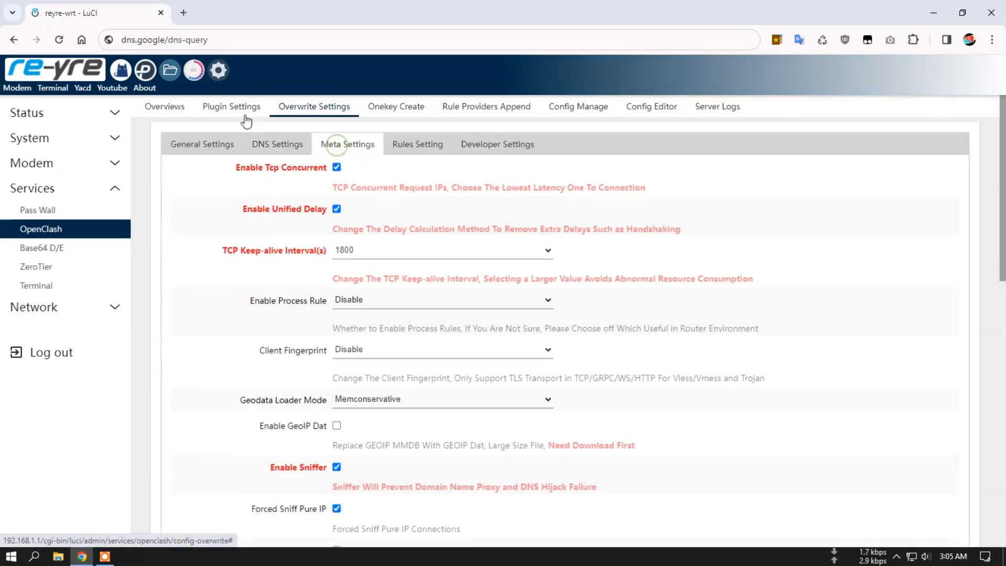
Step: Check the plugin's operation mode and local DNS redirect settings and return to the OpenClash overview
left_click(174, 111)
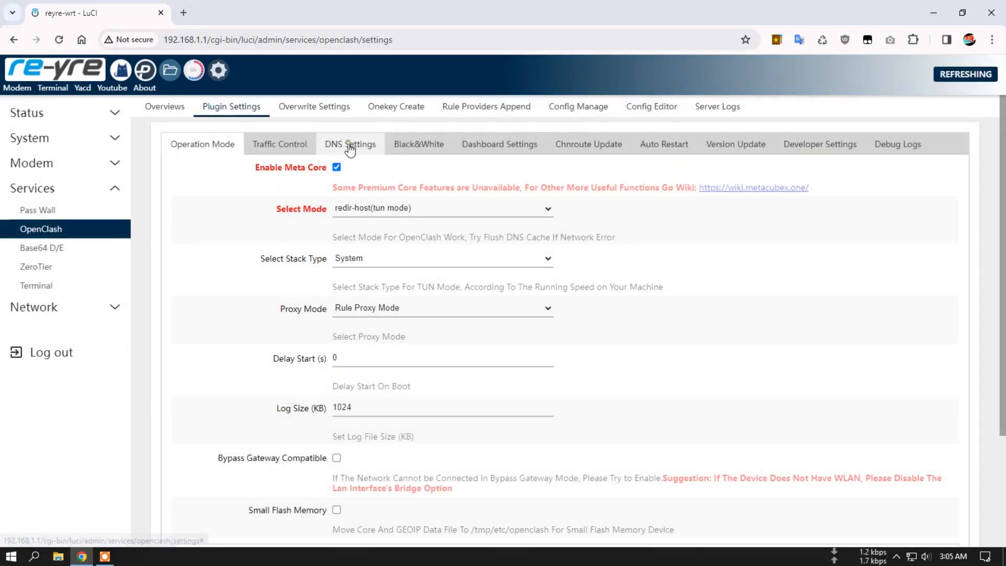
left_click(351, 149)
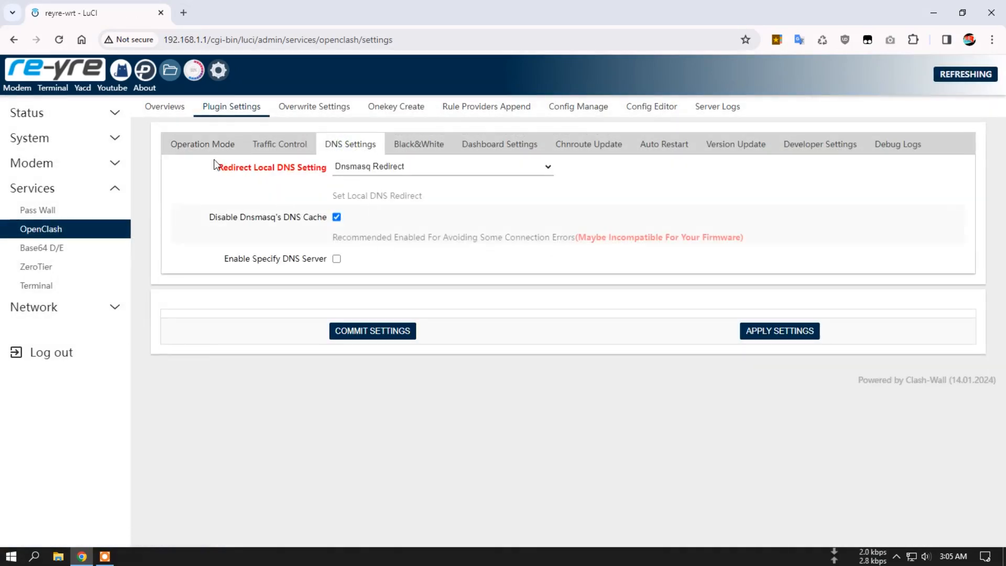
left_click(173, 138)
left_click(174, 110)
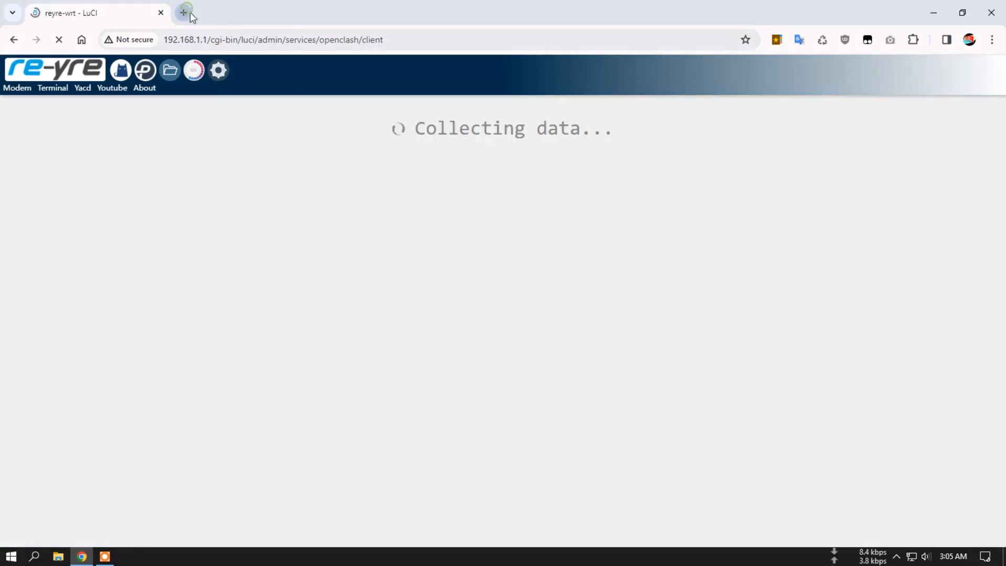
Step: Run the BrowserLeaks DNS leak test in a new browser tab and examine the ISP and location of each DNS server
left_click(183, 13)
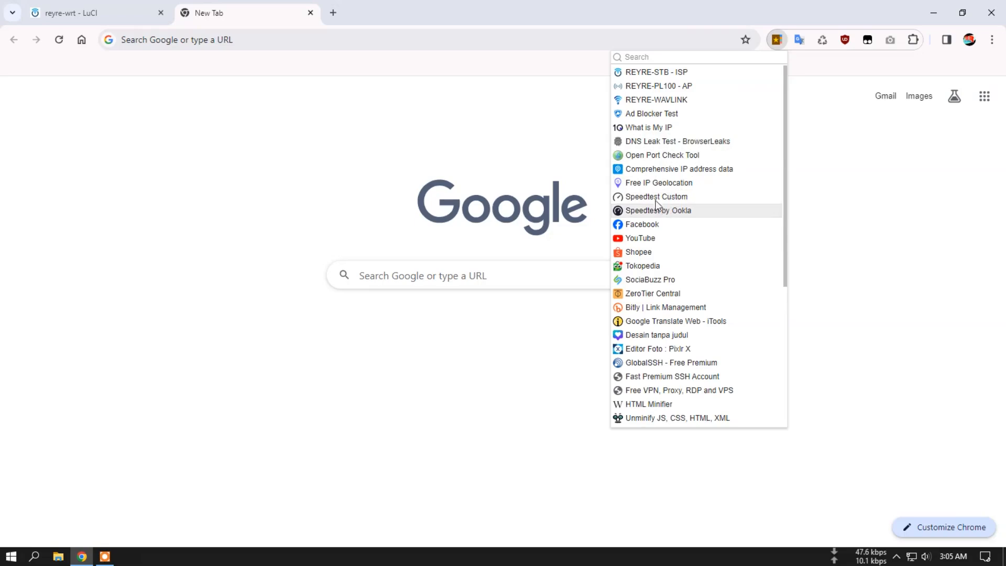
left_click(652, 140)
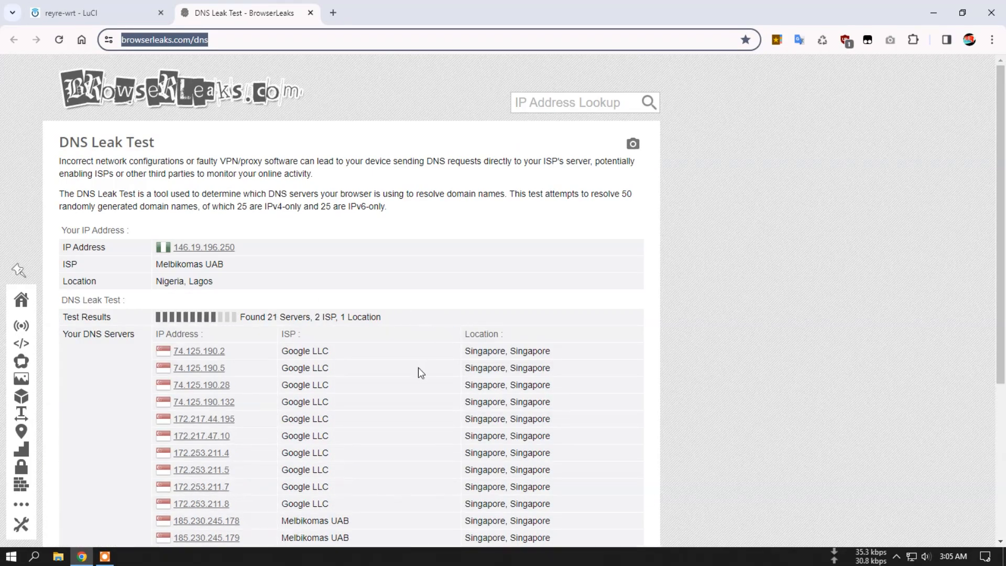
scroll(376, 366, "down", 2)
scroll(361, 239, "down", 2)
scroll(361, 239, "down", 6)
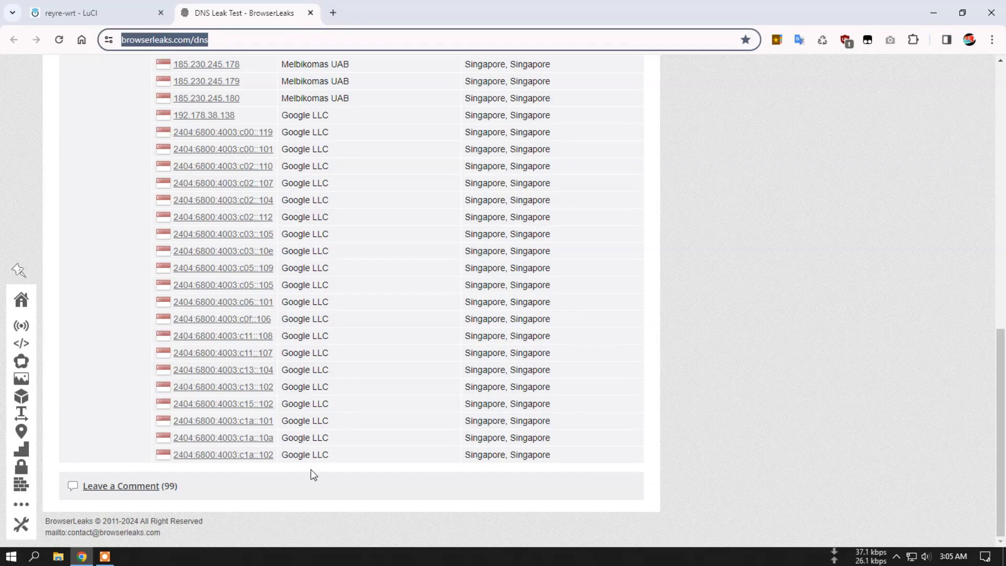
scroll(321, 386, "up", 12)
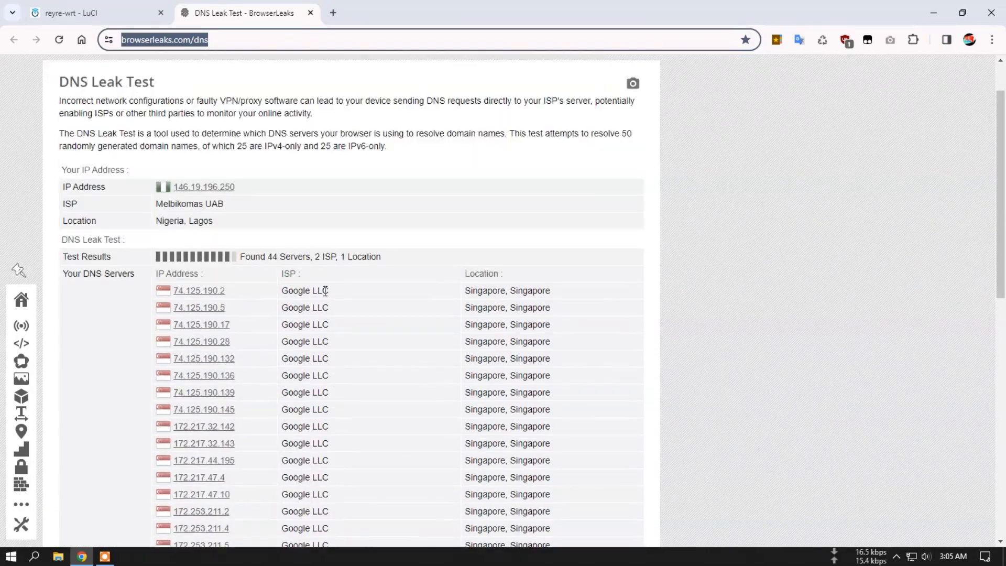
scroll(346, 303, "down", 12)
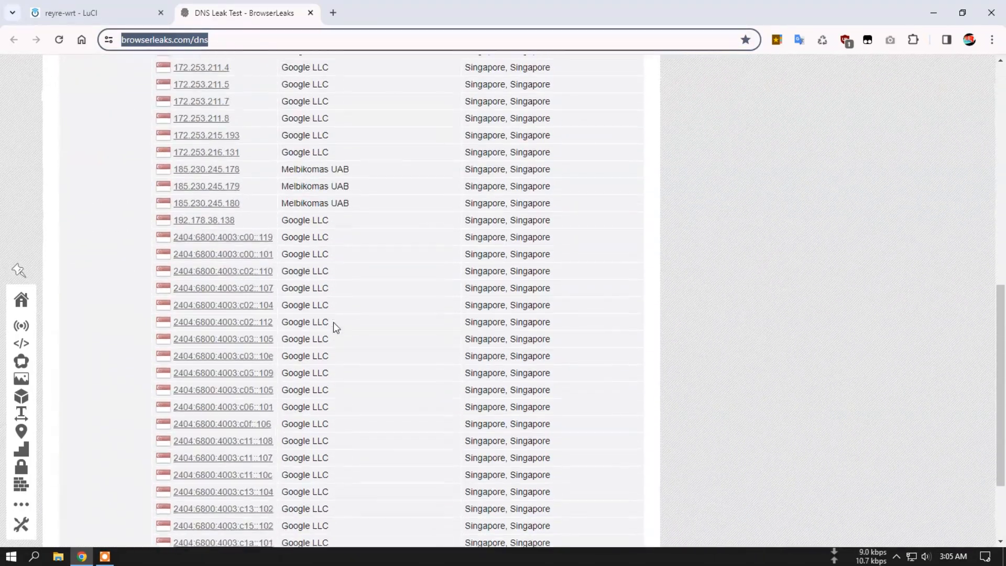
scroll(351, 472, "up", 12)
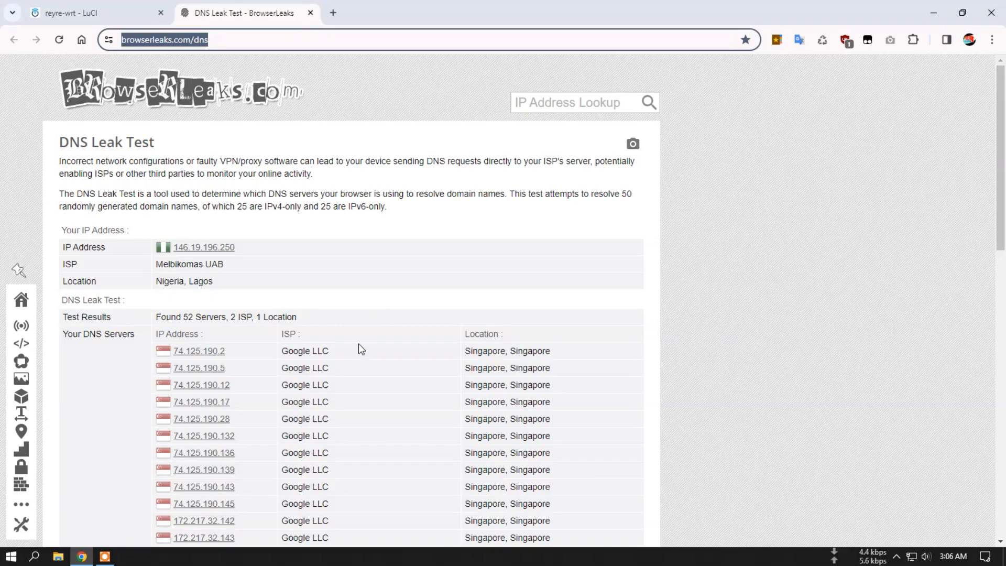
Step: Back in OpenClash, enable Append Upstream DNS and Append Default DNS in the overwrite DNS settings
left_click(61, 13)
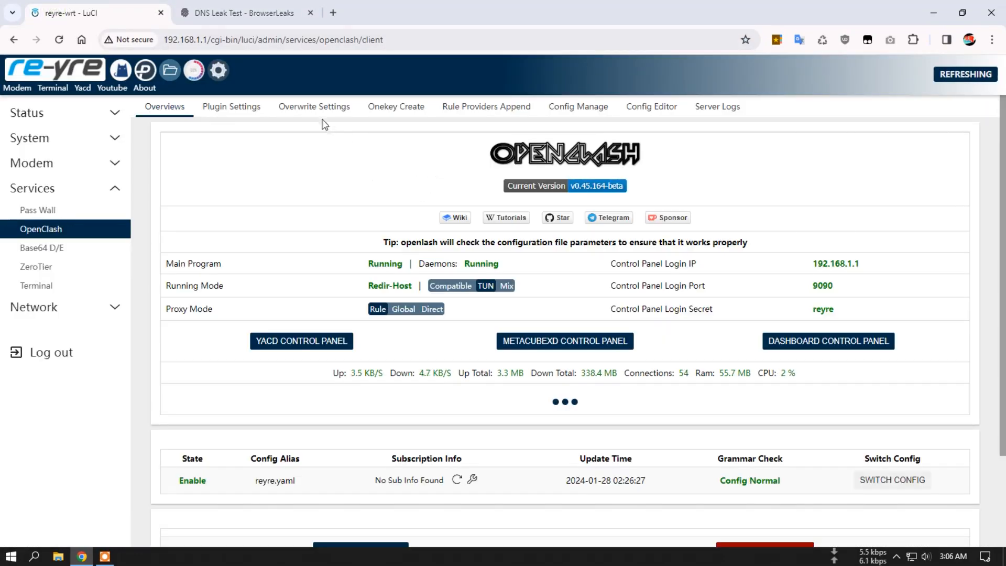
left_click(308, 110)
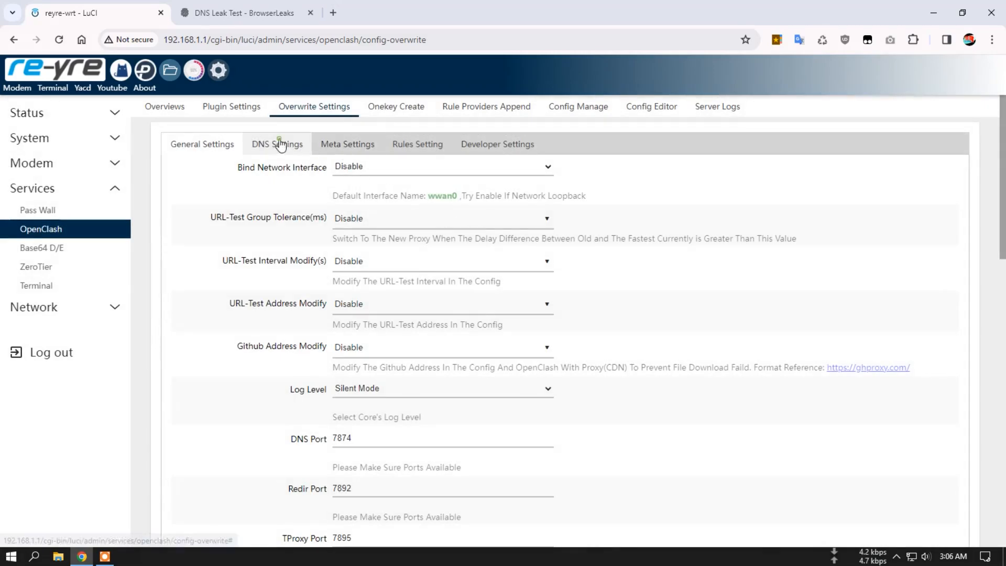
left_click(281, 144)
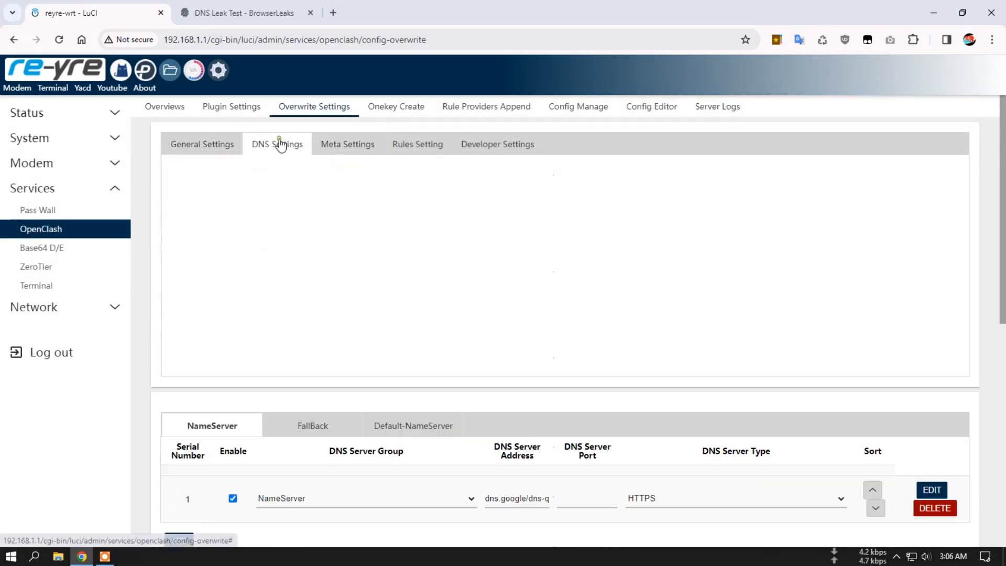
left_click(336, 208)
left_click(336, 251)
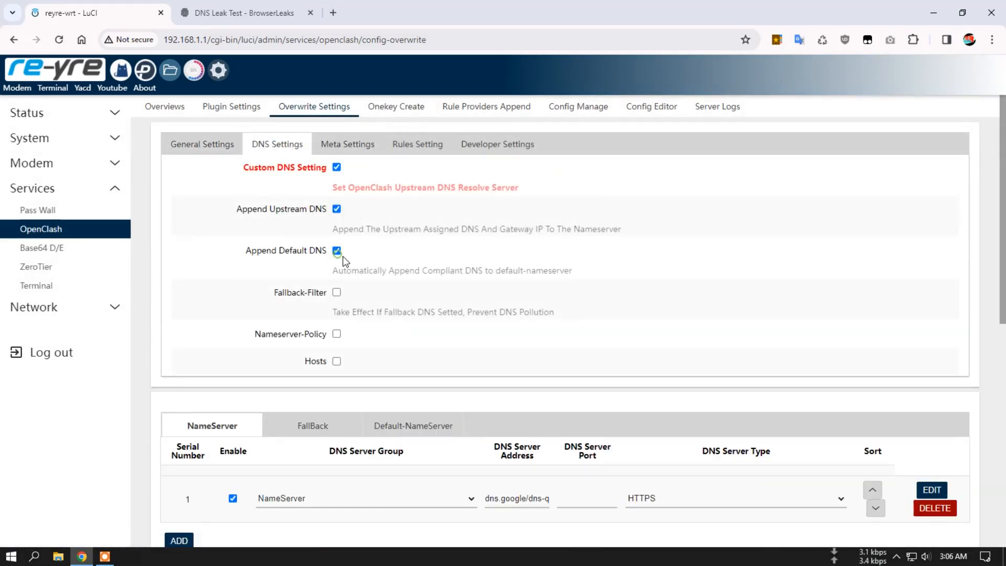
Step: Turn off Custom DNS Setting and apply the overwrite settings
left_click(337, 167)
left_click_drag(997, 126, 999, 349)
left_click(777, 481)
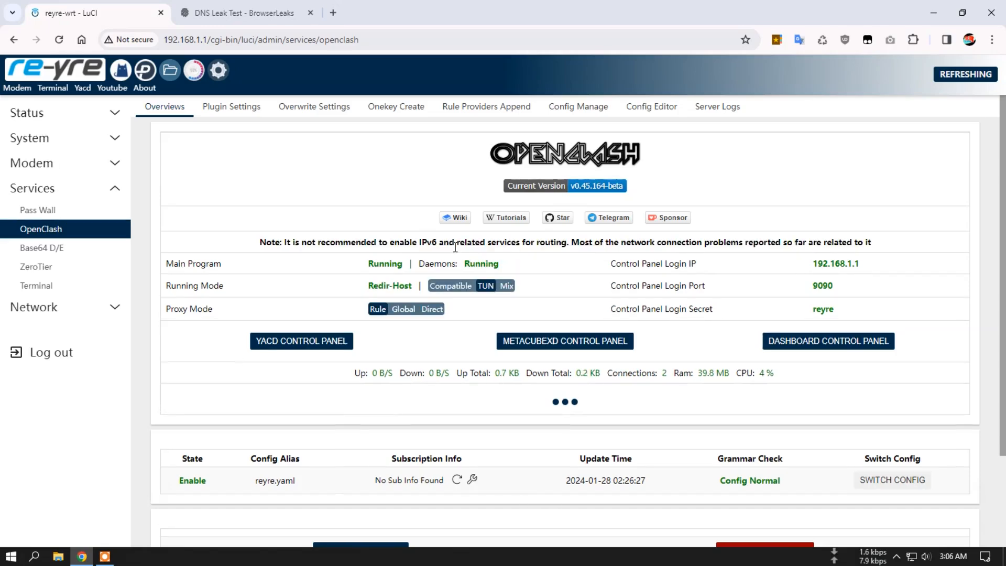
Step: Rerun the DNS leak test in the BrowserLeaks tab and examine which DNS servers belong to the local Indonesian provider
left_click(261, 12)
left_click(823, 42)
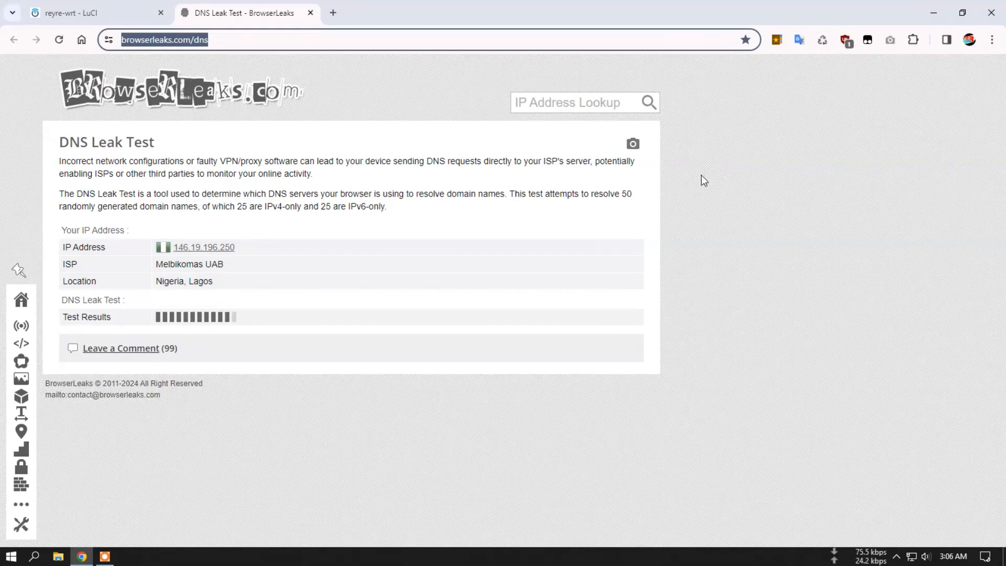
scroll(692, 190, "down", 2)
scroll(695, 194, "down", 5)
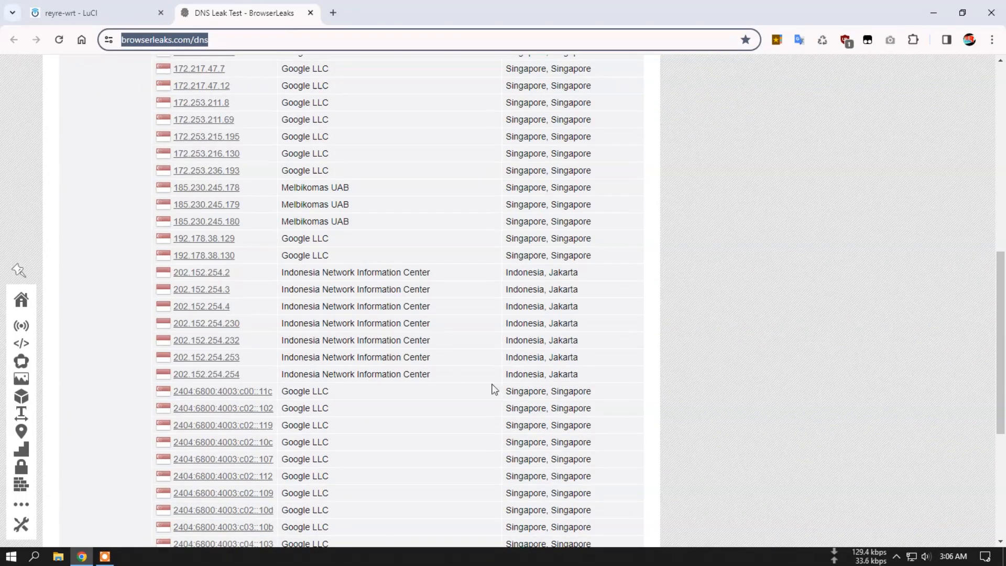
left_click_drag(242, 374, 136, 278)
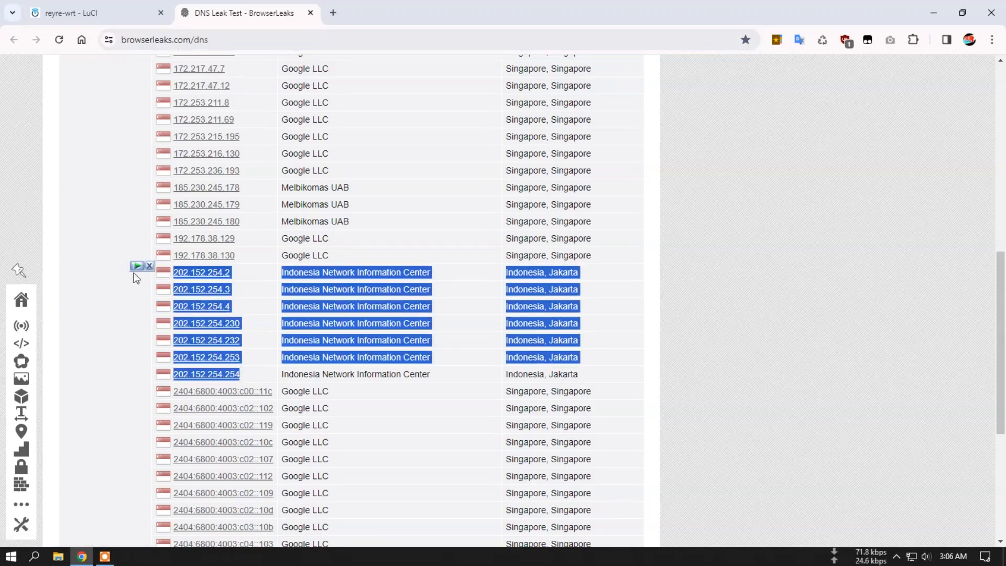
left_click(102, 279)
scroll(650, 354, "down", 4)
scroll(650, 354, "up", 5)
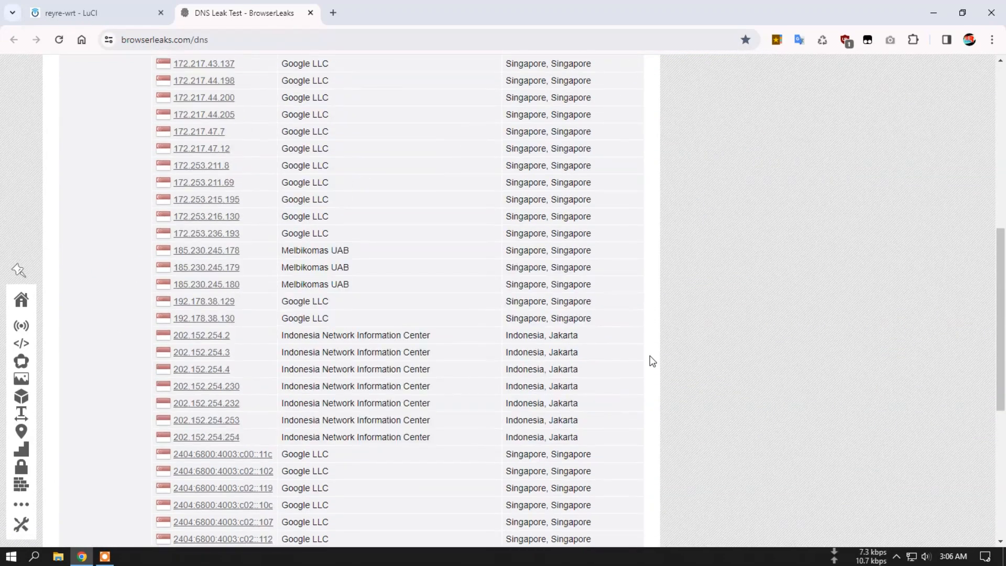
scroll(650, 356, "up", 10)
Step: Return to the OpenClash browser tab and check the operation mode and DNS settings of the plugin
left_click(95, 13)
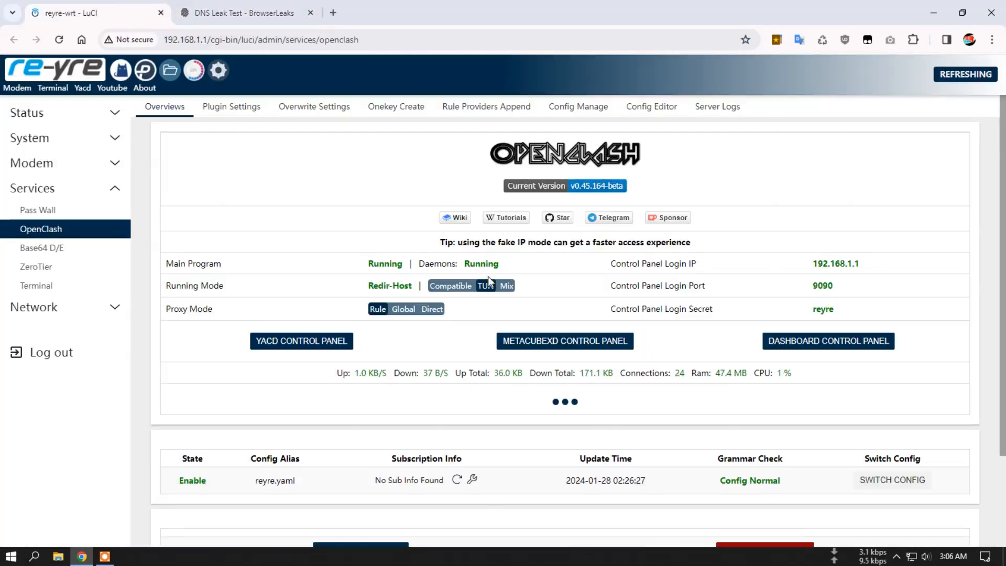
left_click(252, 110)
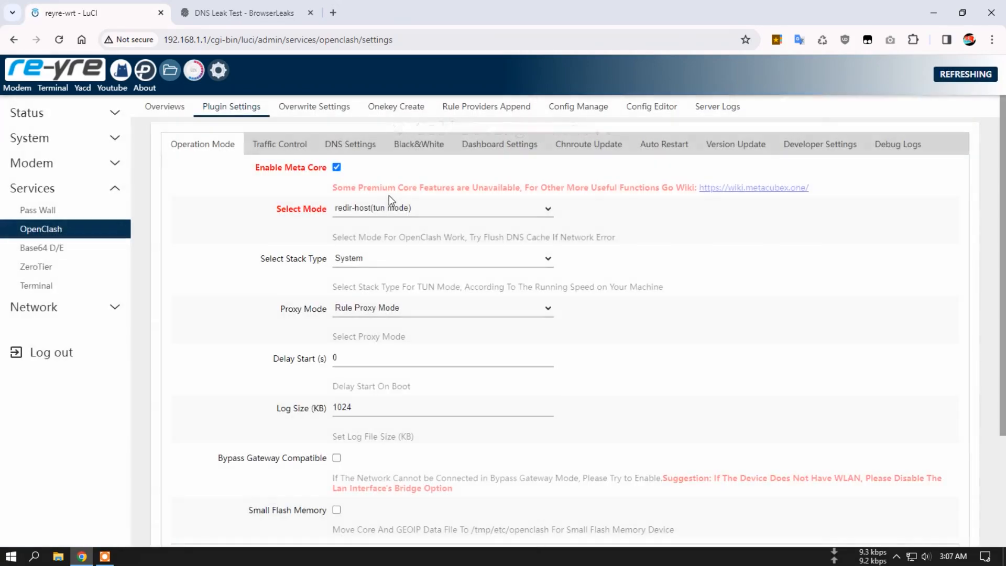
left_click(359, 156)
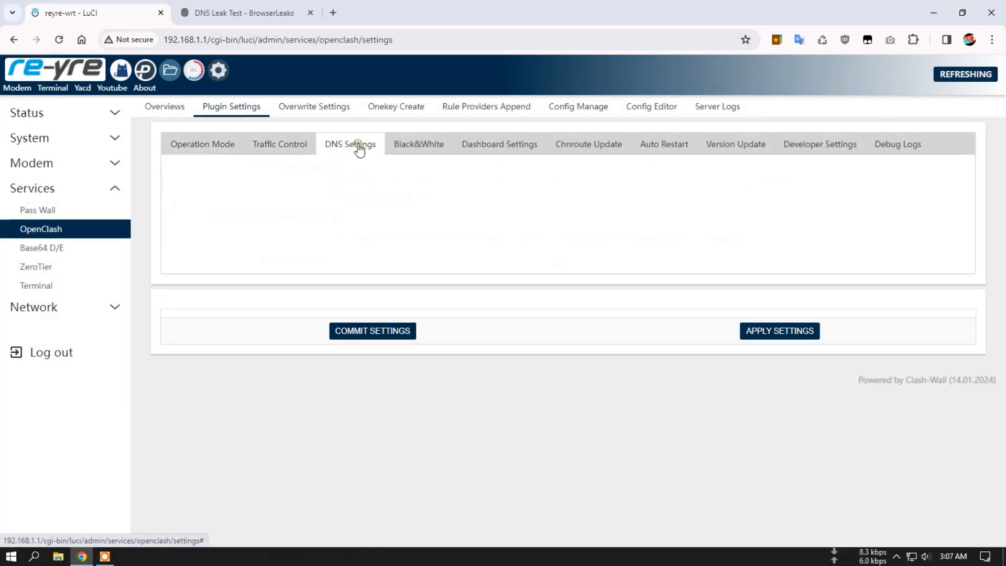
Step: In the overwrite DNS settings, enable Custom DNS Setting, disable Append Upstream DNS and Append Default DNS, and apply the settings
left_click(324, 108)
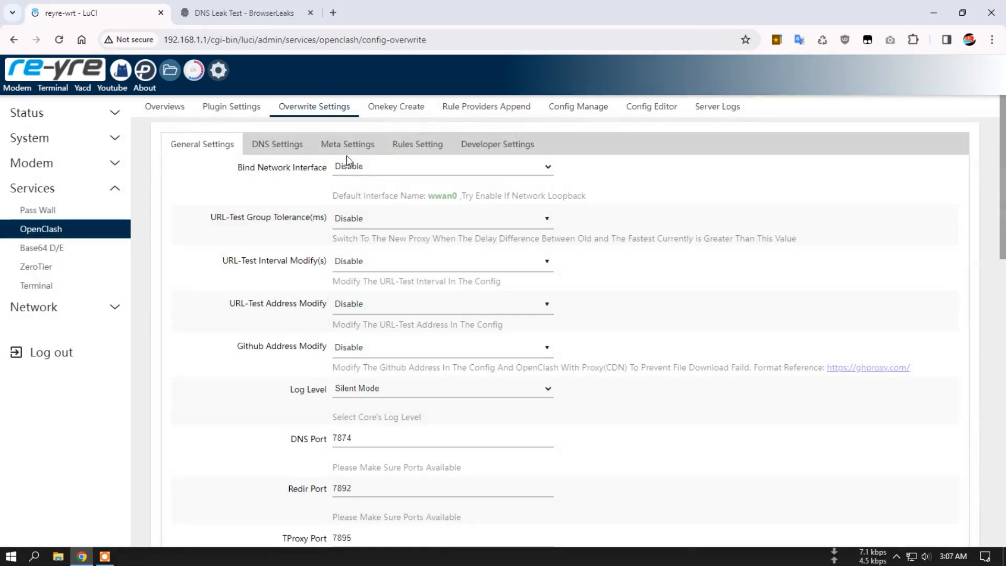
left_click(277, 145)
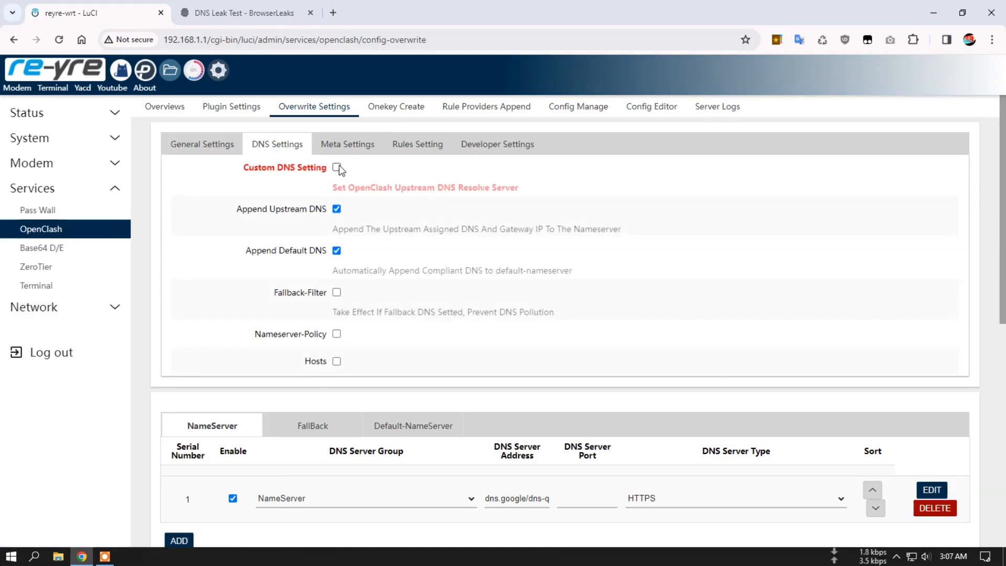
left_click(337, 167)
left_click(337, 209)
left_click(337, 250)
scroll(939, 363, "down", 8)
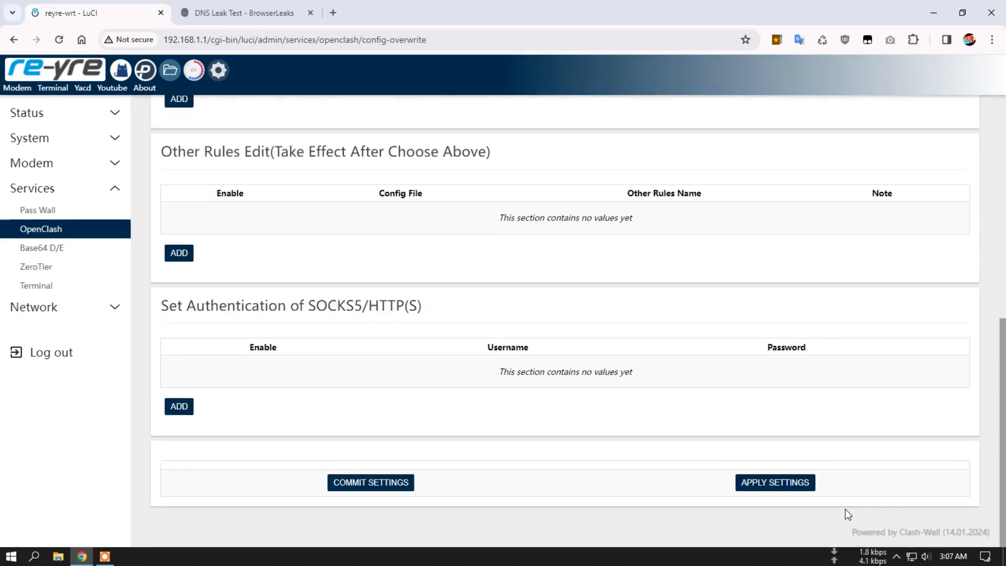
left_click(778, 481)
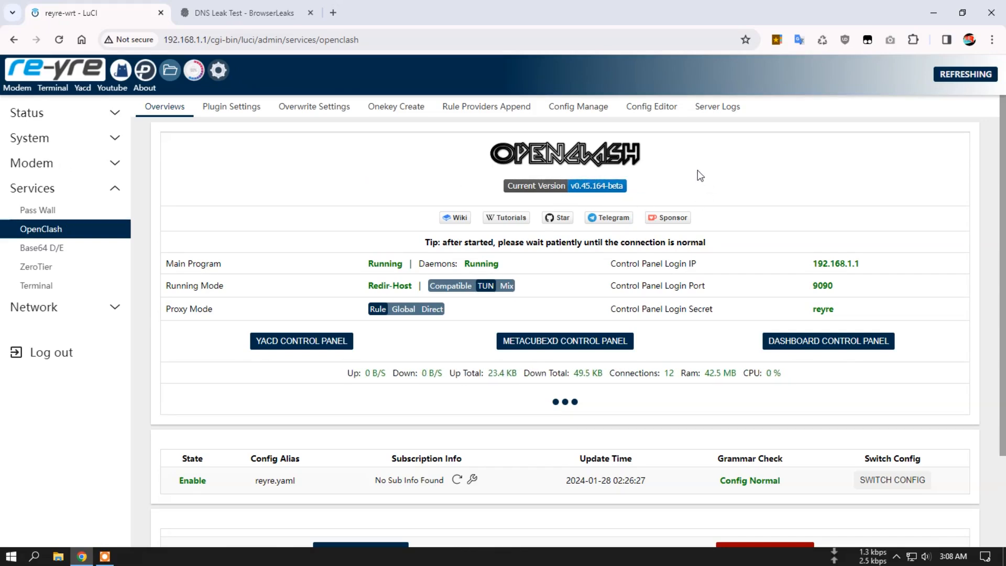
Step: Reopen the overwrite DNS settings and check the server type options of the dns.google NameServer entry, keeping HTTPS
left_click(335, 110)
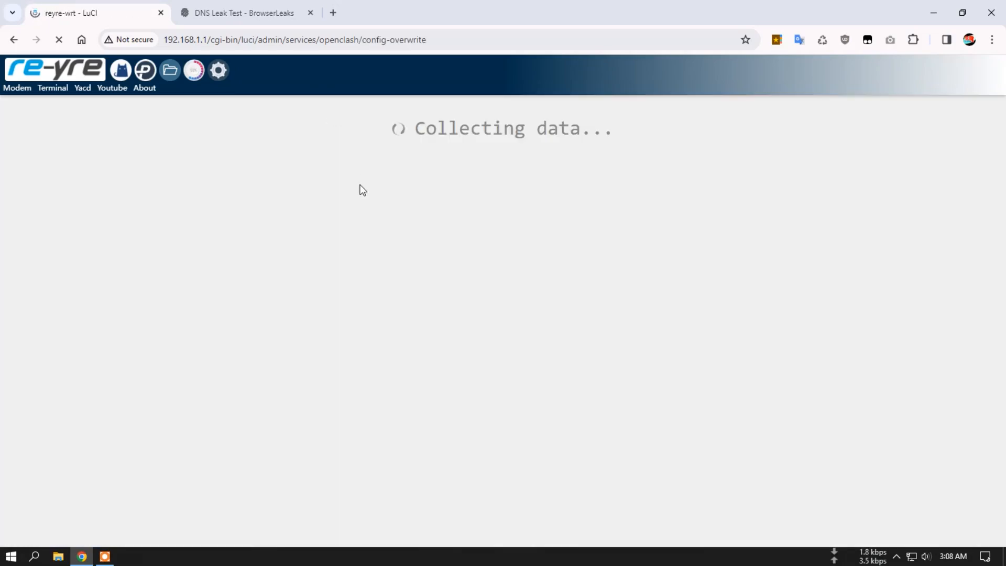
scroll(577, 425, "down", 2)
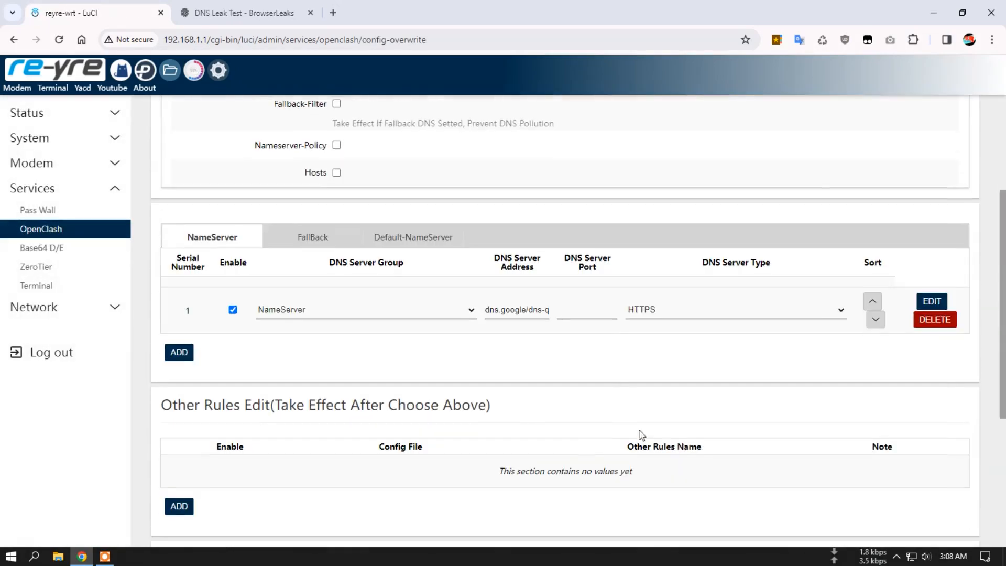
left_click(657, 308)
left_click(650, 356)
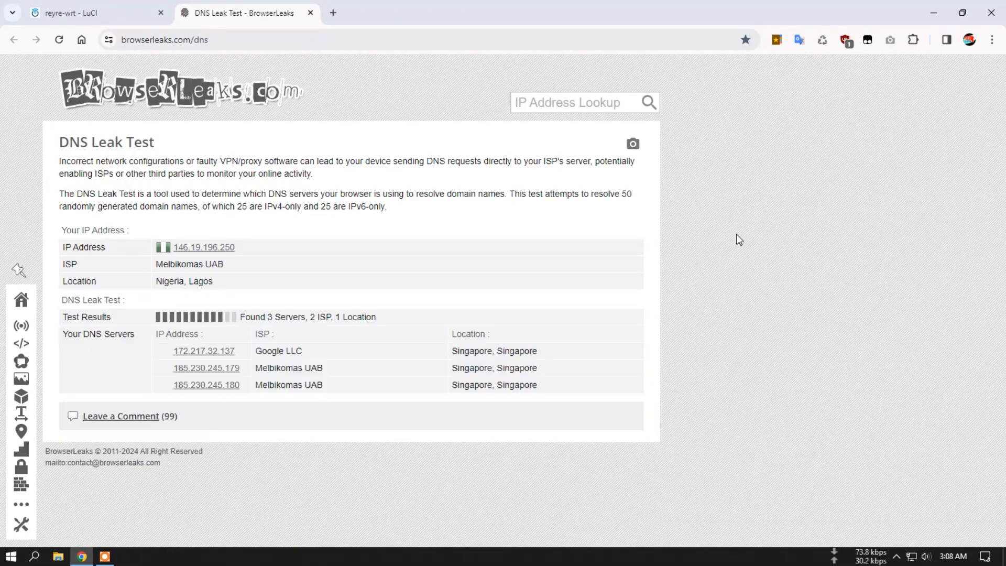
Step: Examine the new BrowserLeaks DNS leak test results, comparing the ISP and location of every listed DNS server
scroll(737, 234, "down", 4)
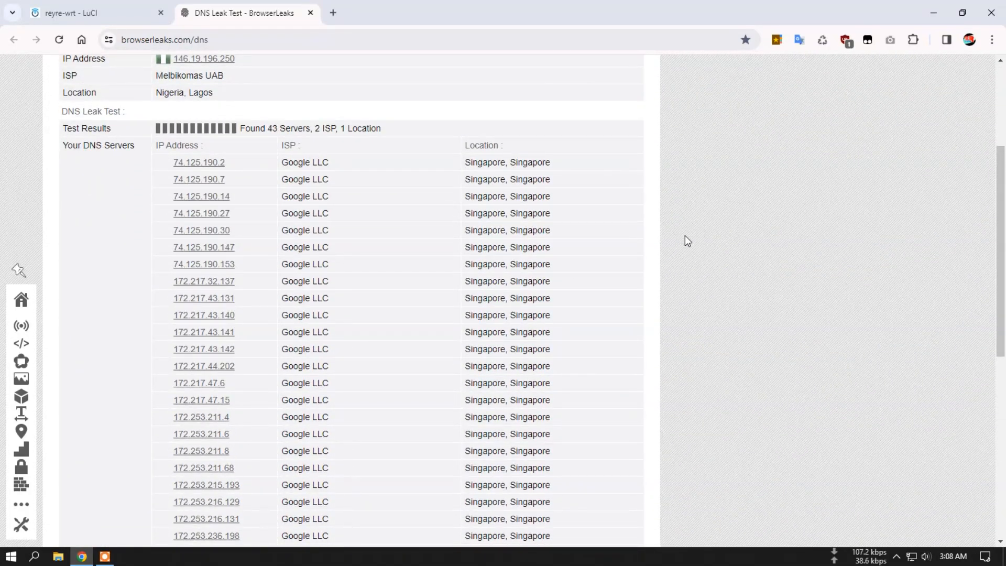
scroll(688, 240, "down", 3)
scroll(689, 237, "down", 6)
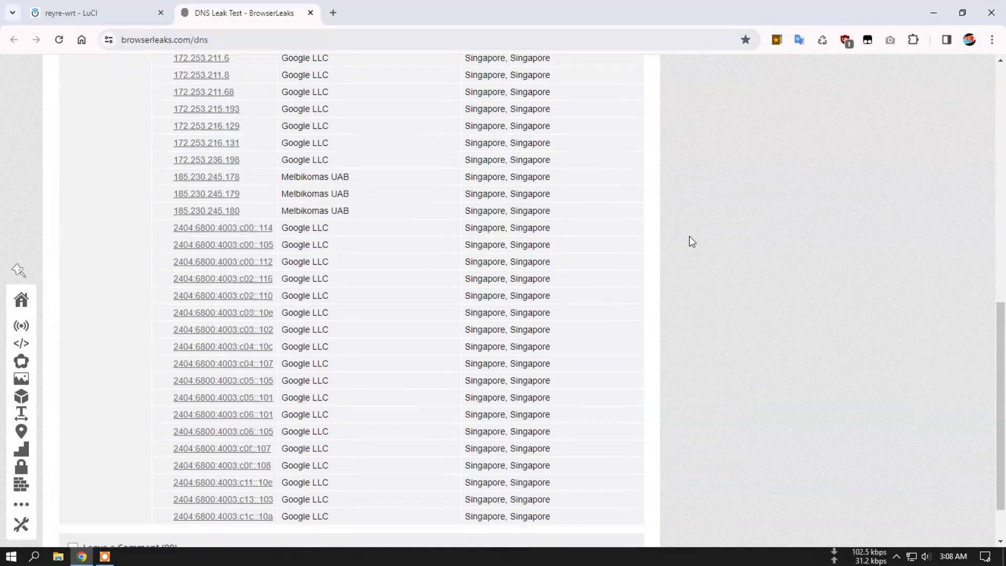
scroll(687, 260, "up", 4)
scroll(687, 260, "up", 8)
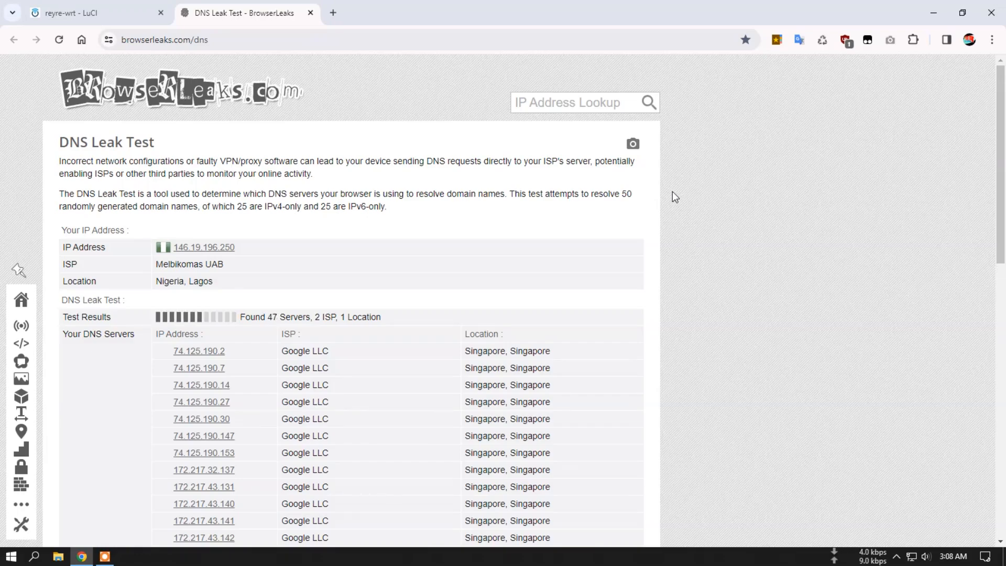
scroll(676, 197, "down", 2)
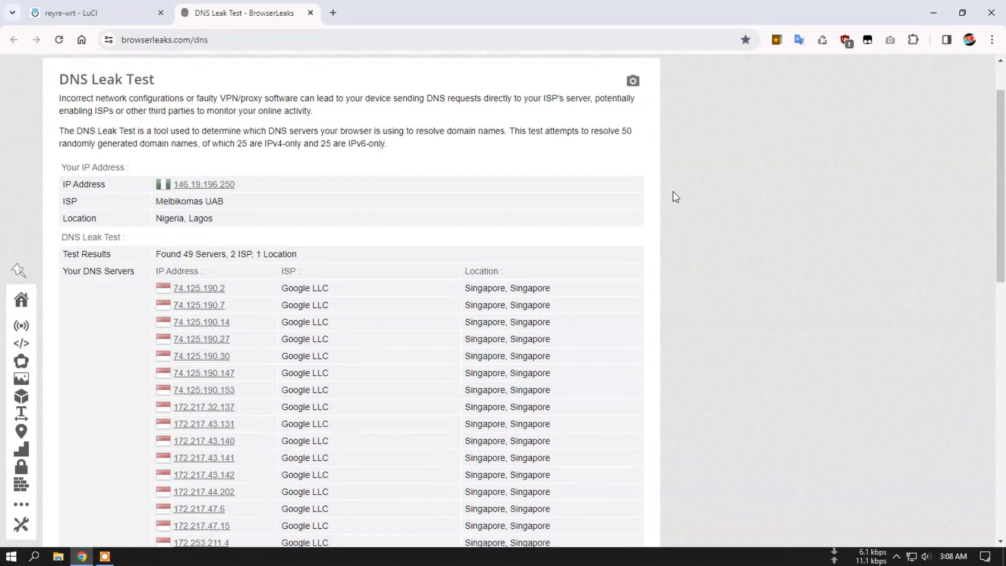
scroll(675, 197, "down", 8)
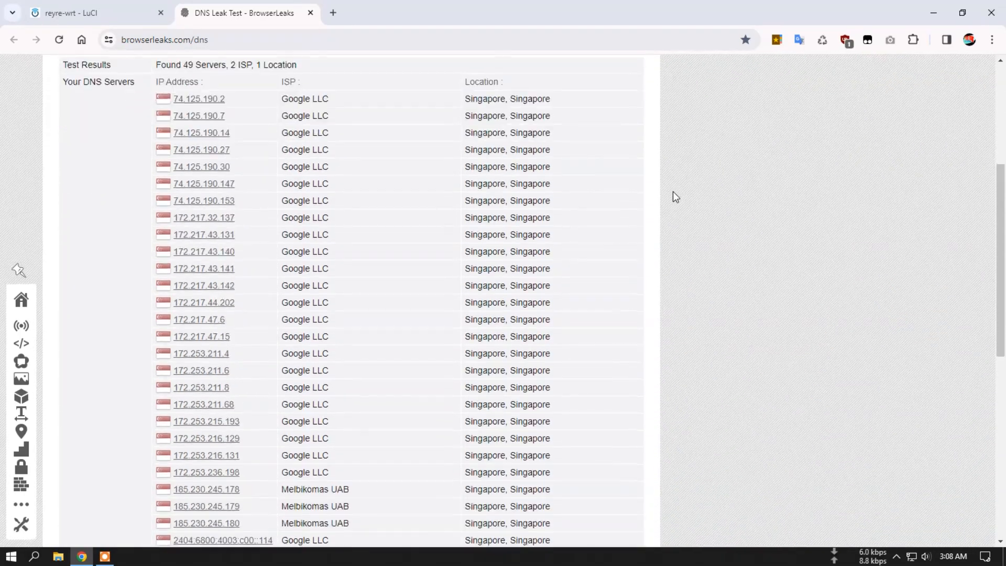
scroll(676, 197, "down", 3)
scroll(676, 197, "up", 8)
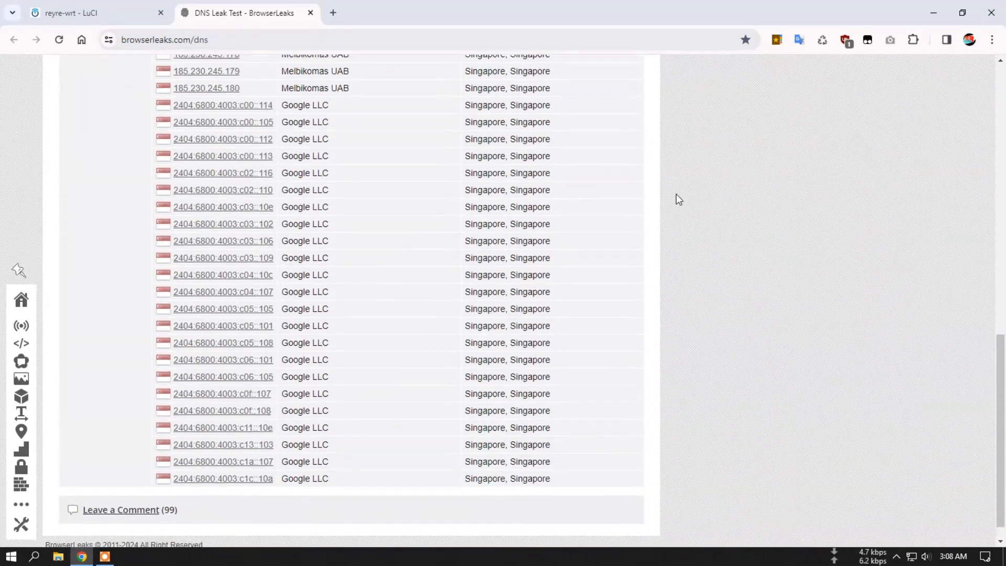
scroll(676, 197, "up", 5)
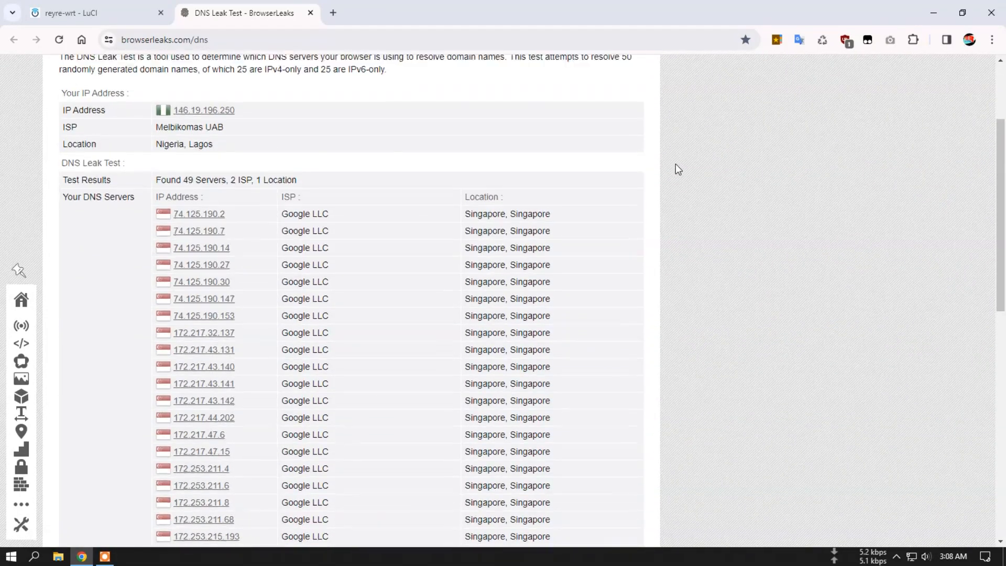
Step: Back in OpenClash, review the custom DNS options and NameServer entry, and open the router's status overview
left_click(128, 13)
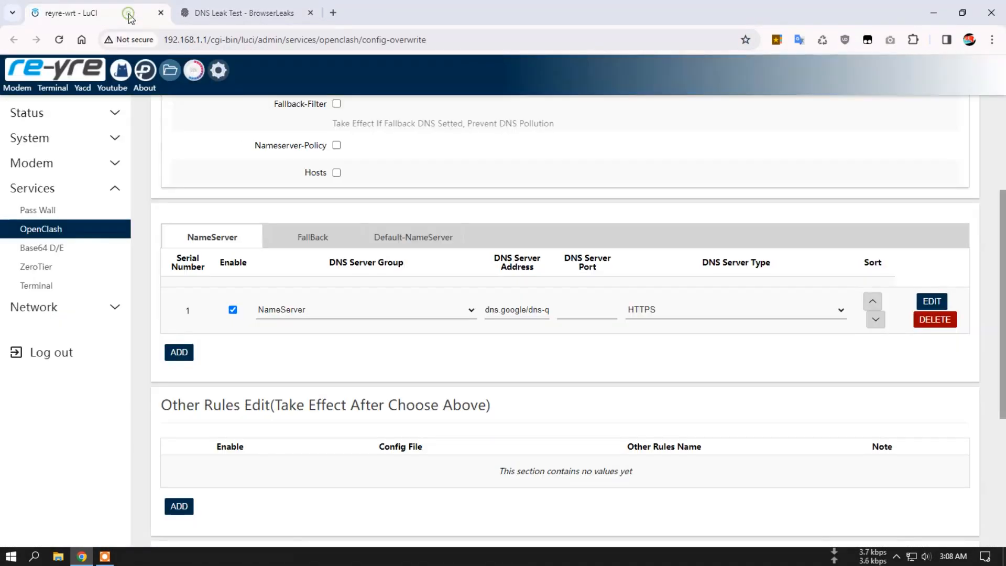
scroll(422, 164, "up", 3)
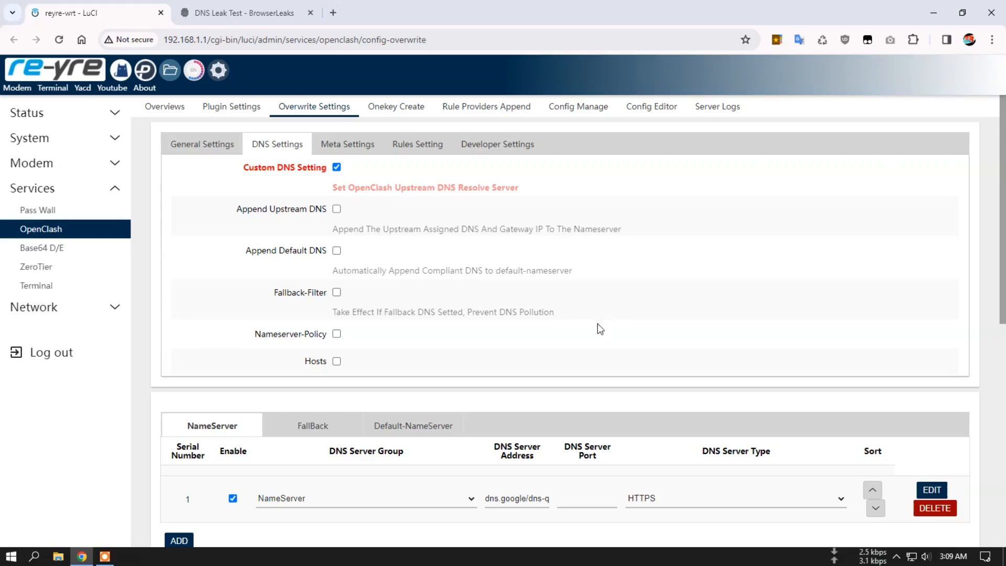
scroll(597, 328, "down", 3)
scroll(590, 332, "down", 4)
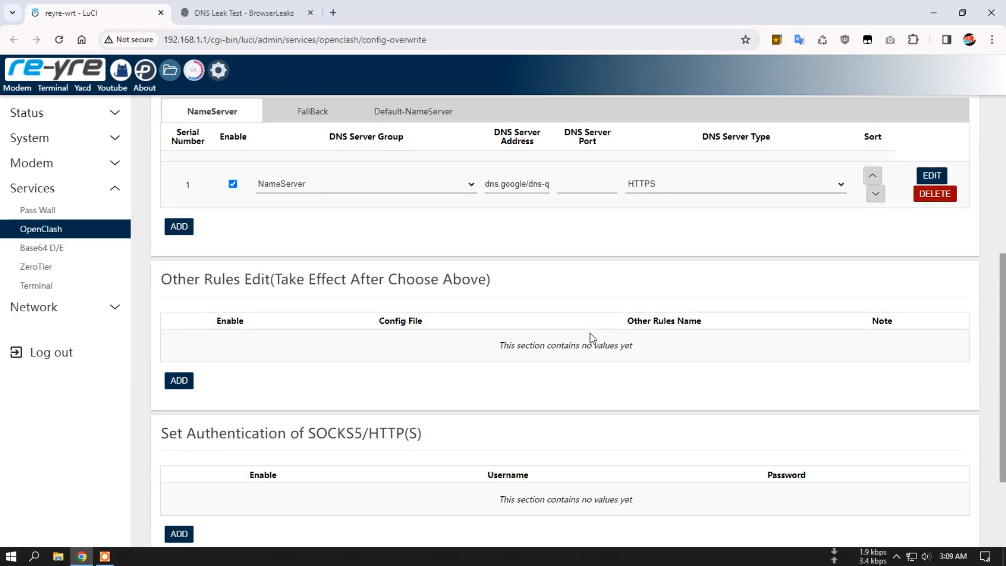
scroll(591, 332, "up", 2)
scroll(590, 333, "up", 5)
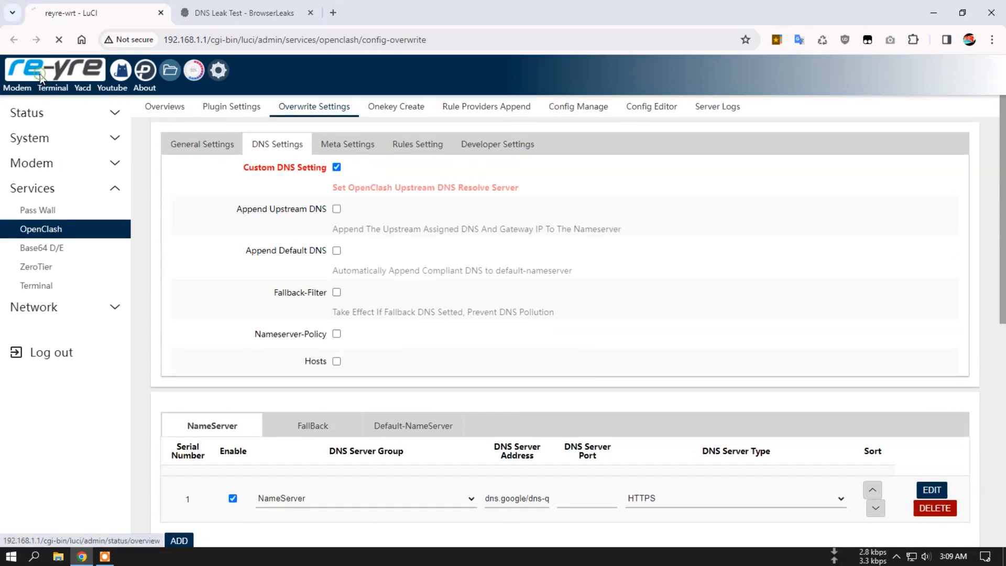
left_click(39, 74)
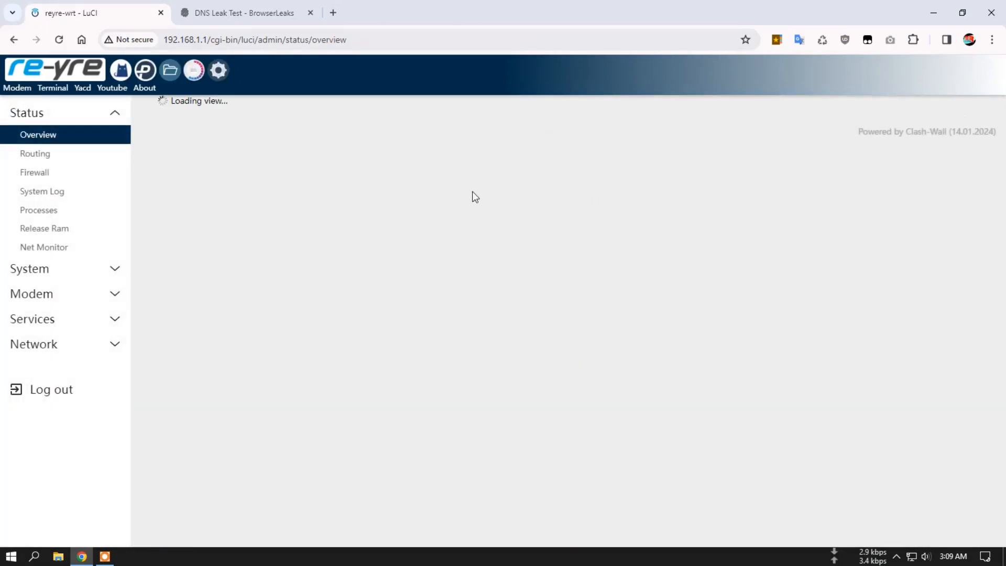